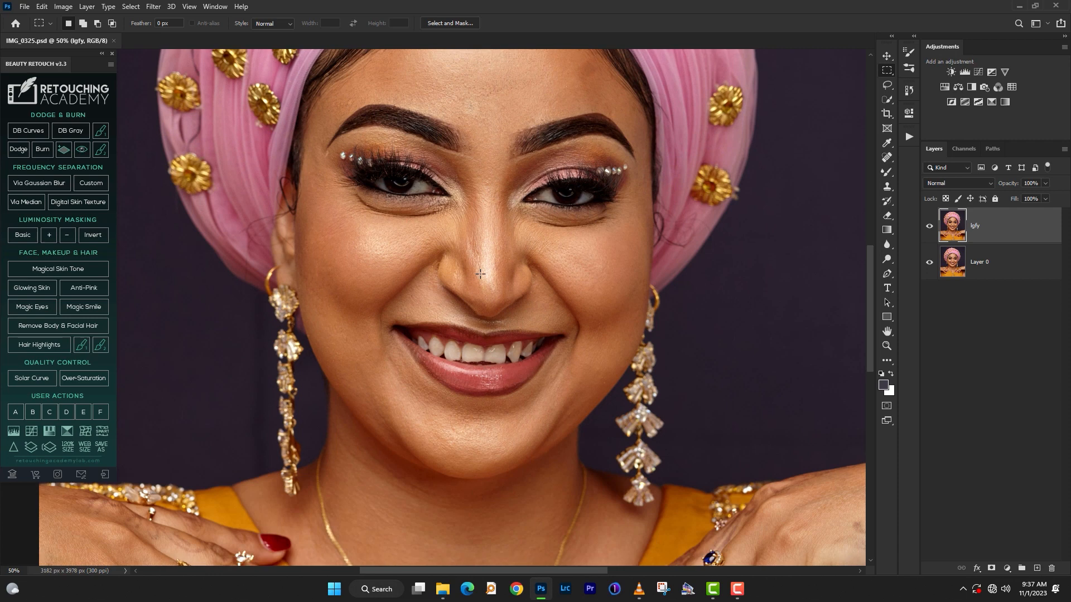
# Run the JohnsArt 8-bit Pro Fs frequency separation action on the upper portrait layer
pyautogui.scroll(1, 480, 274)
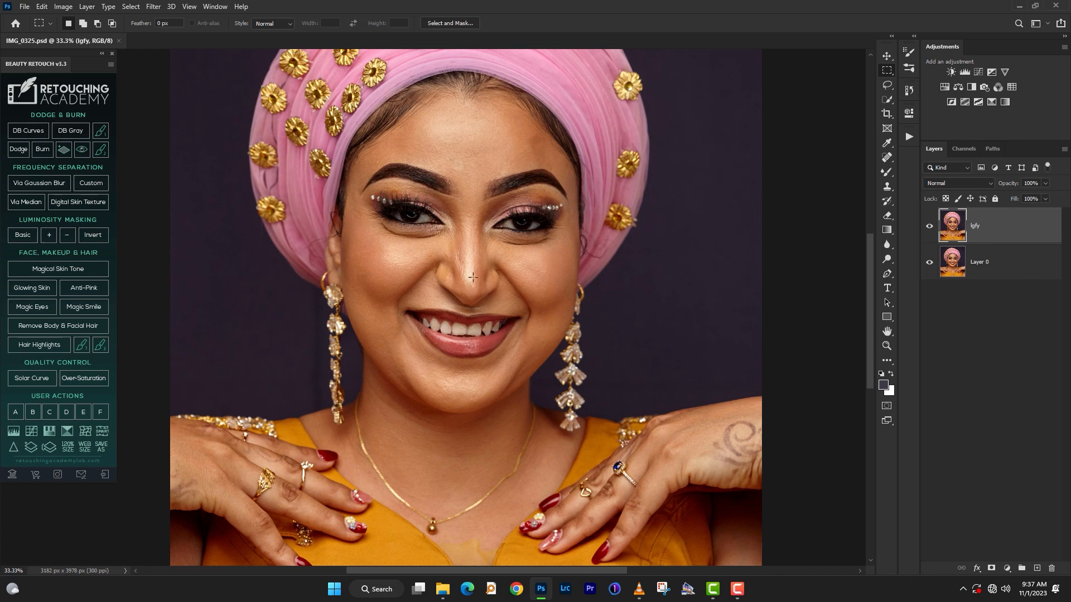
pyautogui.click(909, 137)
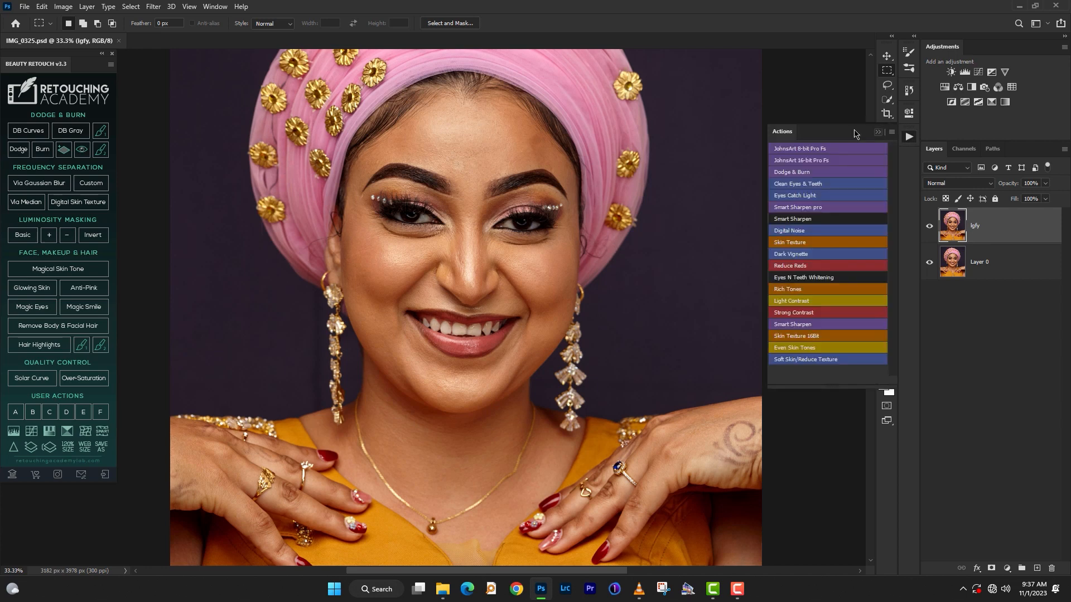
pyautogui.click(806, 149)
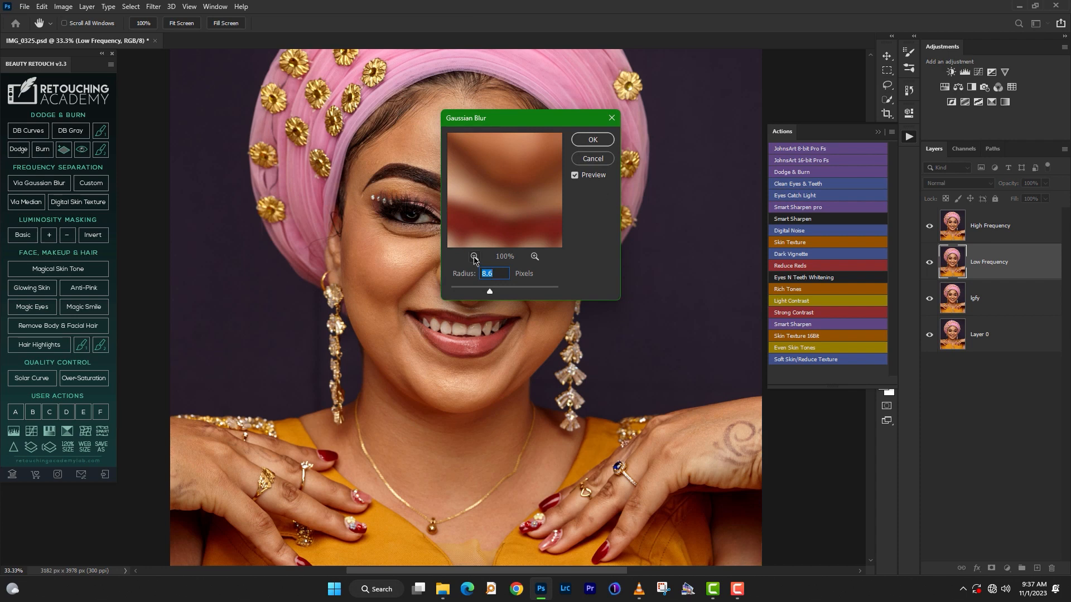
# Frame the forehead and eyes in the Gaussian Blur preview at 25% and reduce the radius to 0.1 pixels to compare
pyautogui.click(474, 257)
pyautogui.moveTo(487, 183); pyautogui.dragTo(480, 247)
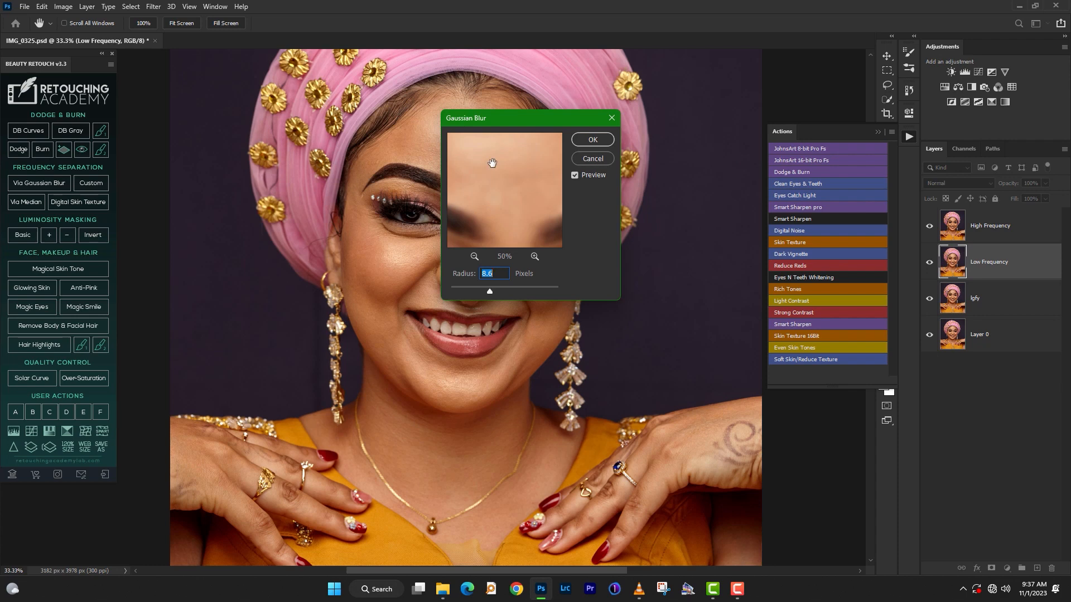
pyautogui.moveTo(492, 162); pyautogui.dragTo(529, 185)
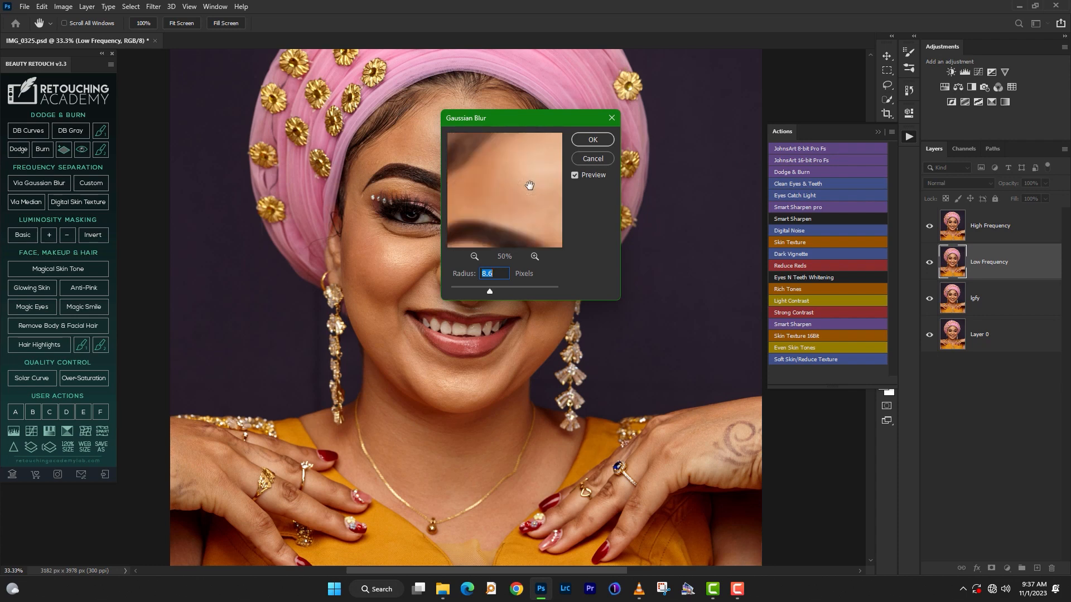
pyautogui.moveTo(498, 223); pyautogui.dragTo(529, 224)
pyautogui.click(475, 257)
pyautogui.moveTo(505, 168)
pyautogui.mouseDown()
pyautogui.moveTo(513, 196)
pyautogui.moveTo(506, 180)
pyautogui.mouseUp()
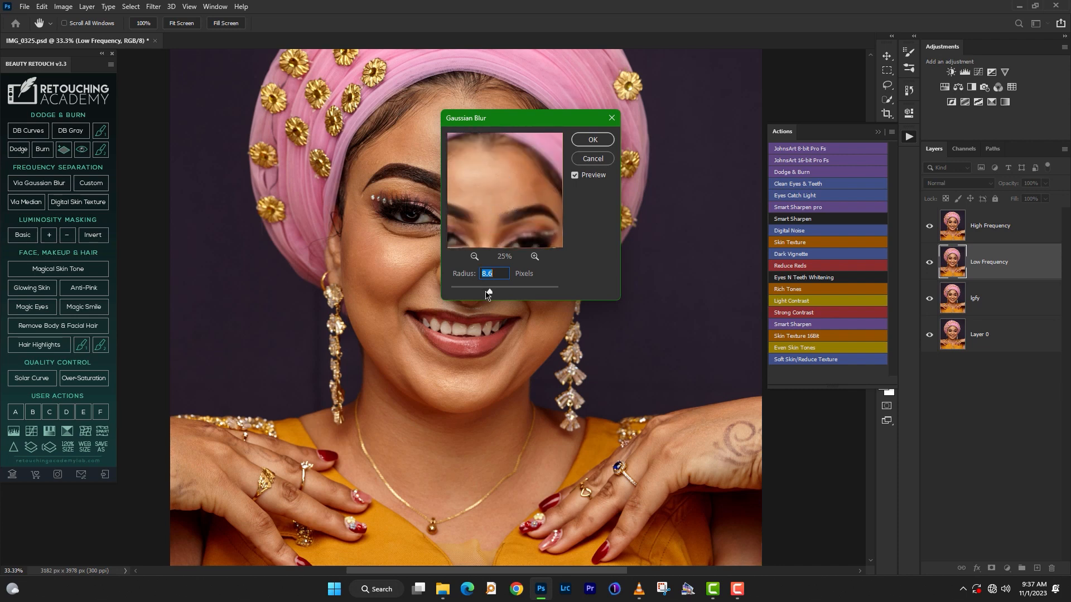
pyautogui.moveTo(460, 296); pyautogui.dragTo(449, 293)
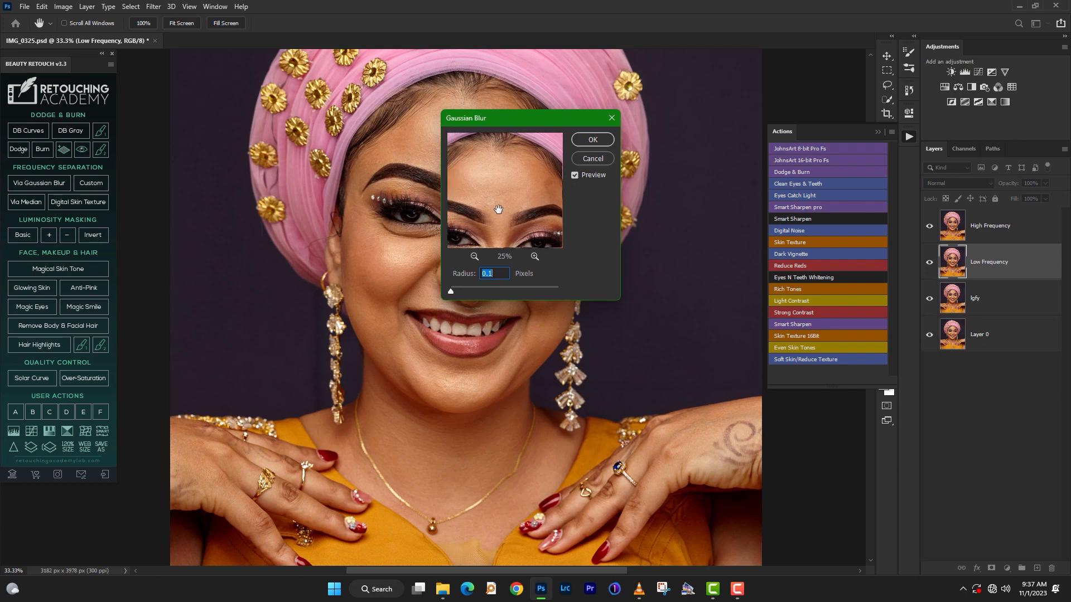
pyautogui.moveTo(493, 211); pyautogui.dragTo(491, 194)
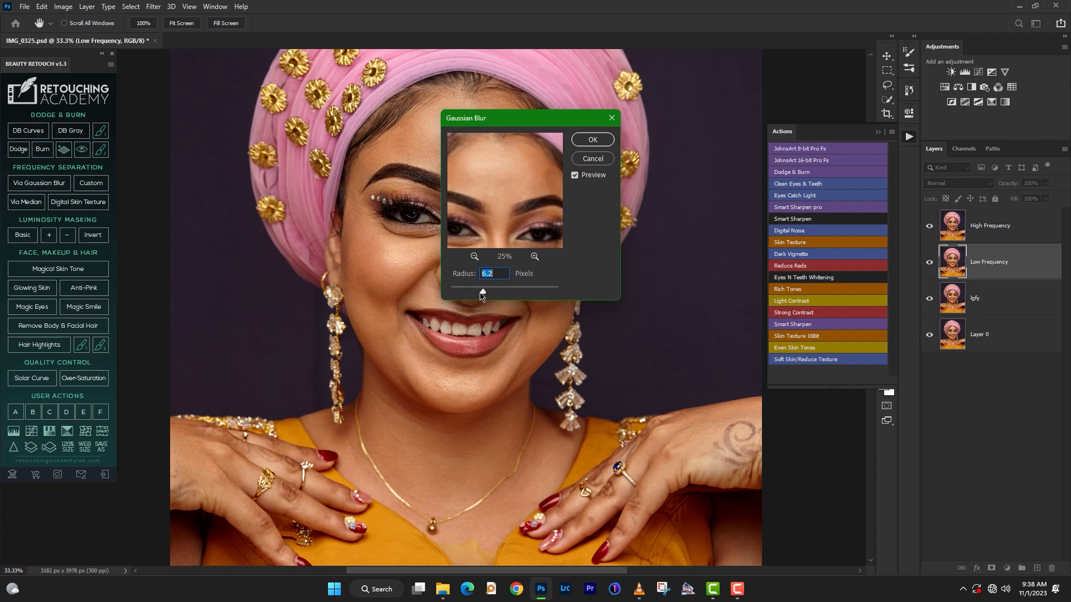
# Apply a Gaussian Blur with a radius of 8.2 pixels to the Low Frequency layer, checking the facial skin in the preview
pyautogui.click(534, 258)
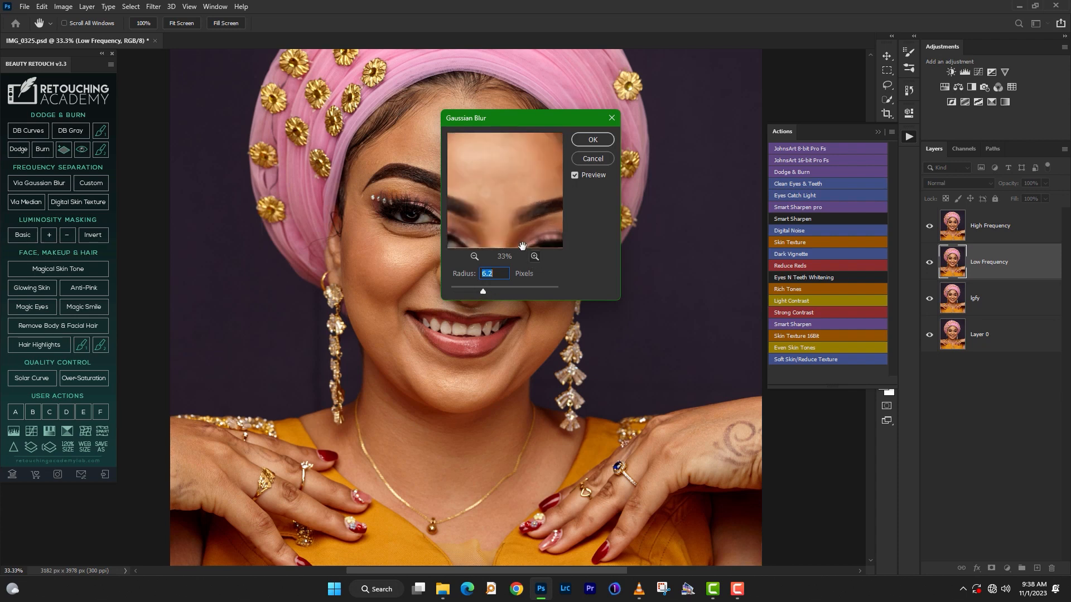
pyautogui.moveTo(499, 161); pyautogui.dragTo(492, 186)
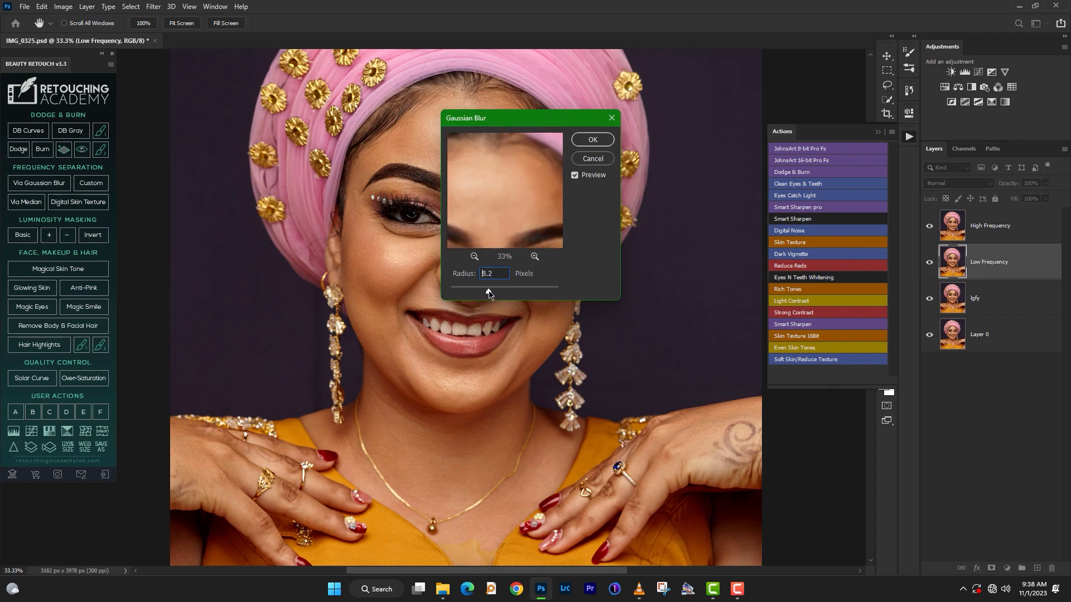
pyautogui.click(474, 257)
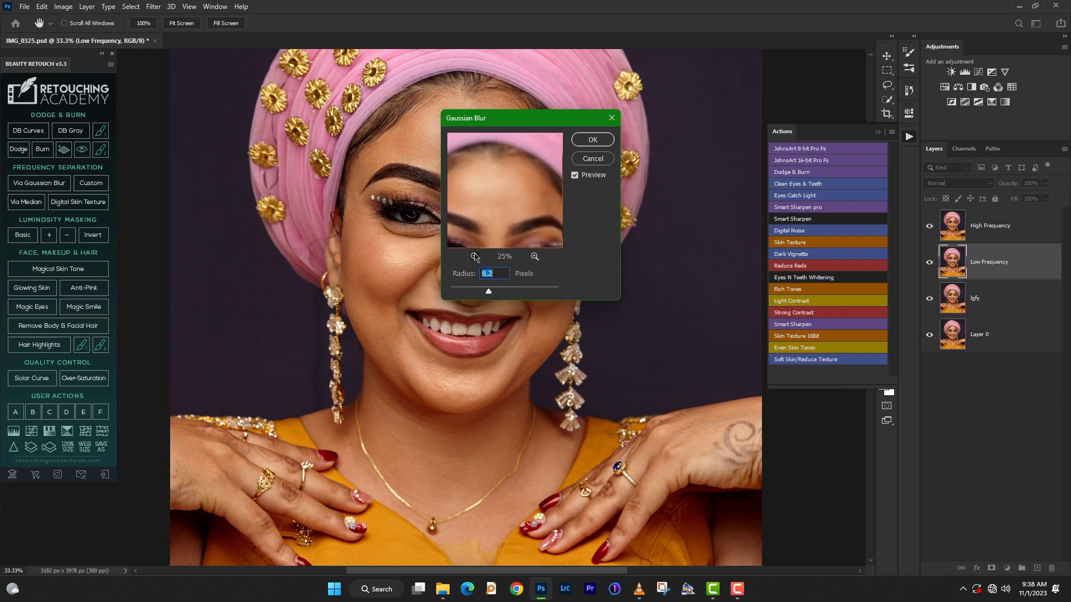
pyautogui.moveTo(500, 218); pyautogui.dragTo(502, 160)
pyautogui.moveTo(503, 239)
pyautogui.mouseDown()
pyautogui.moveTo(504, 186)
pyautogui.moveTo(507, 237)
pyautogui.mouseUp()
pyautogui.moveTo(502, 156); pyautogui.dragTo(502, 196)
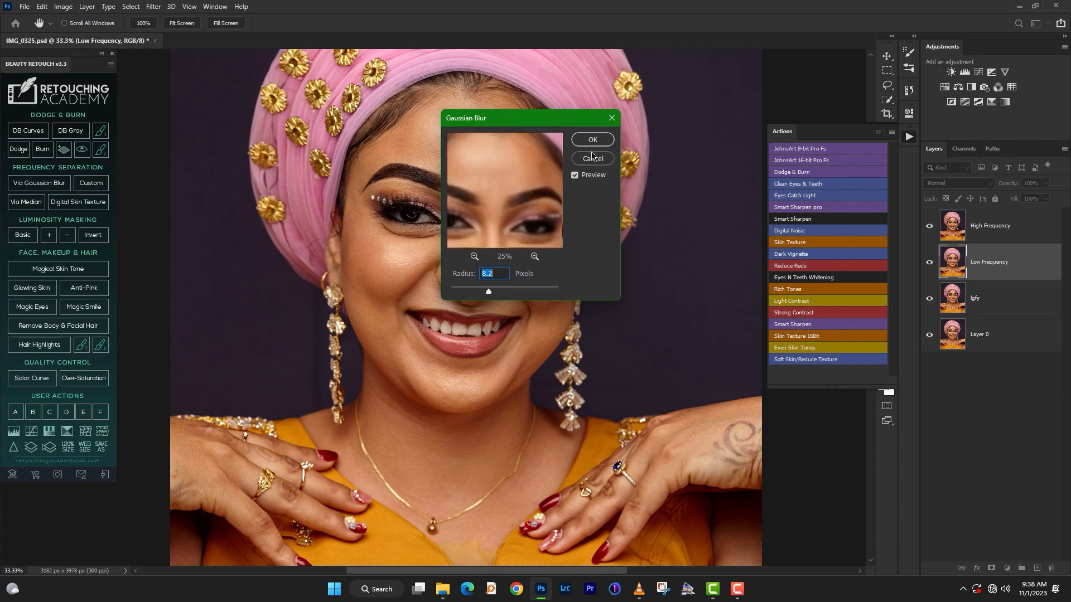
pyautogui.click(593, 139)
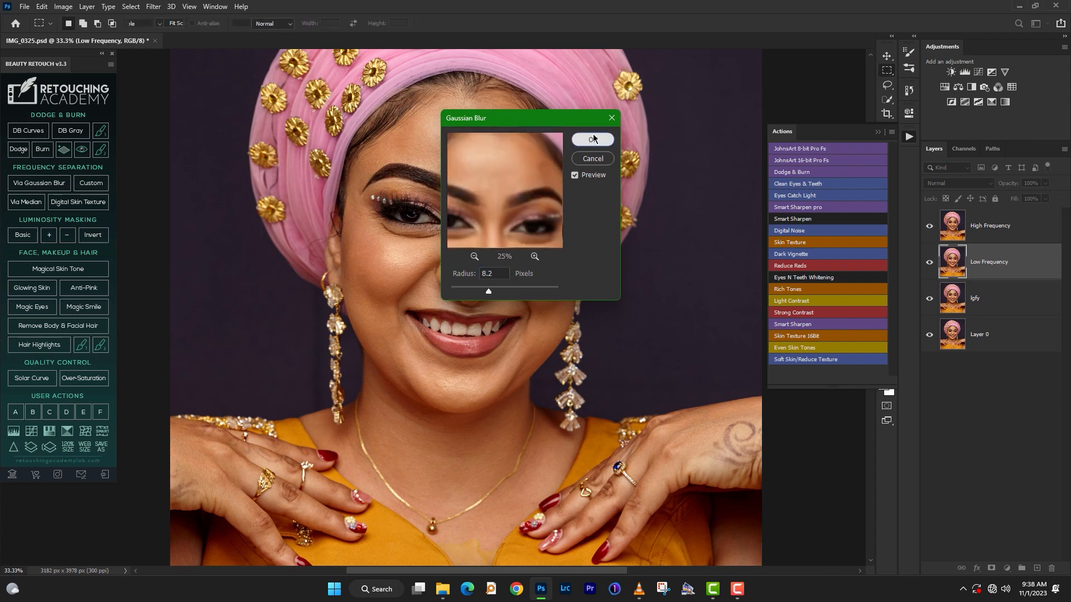
# Expand the JohnsArt Pro Fs group, hide its High Frequency layer and make the For Pro Retouch layer active
pyautogui.click(877, 134)
pyautogui.click(942, 216)
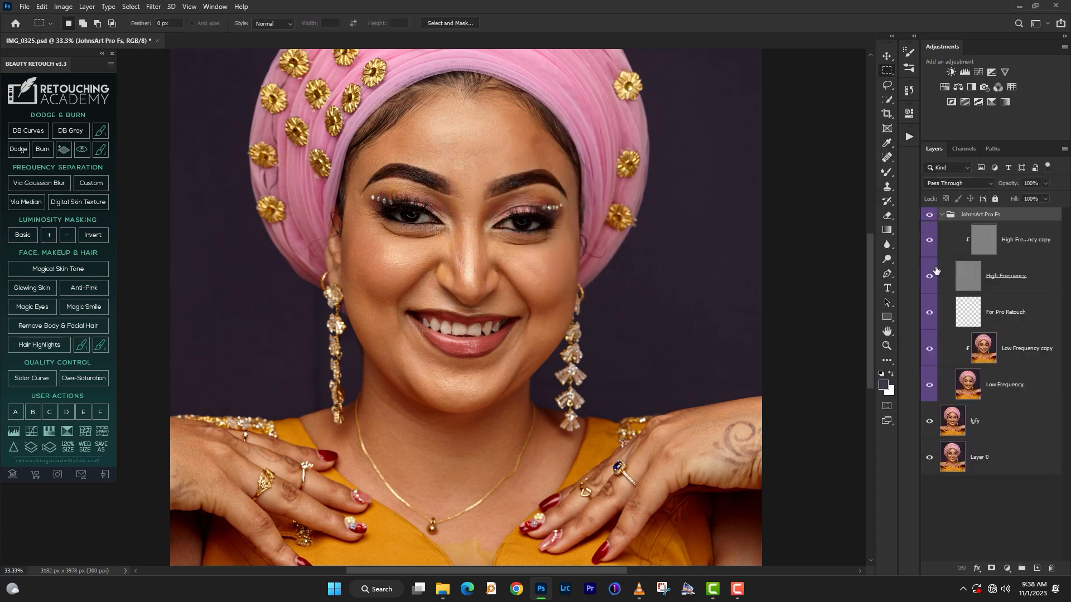
pyautogui.click(929, 277)
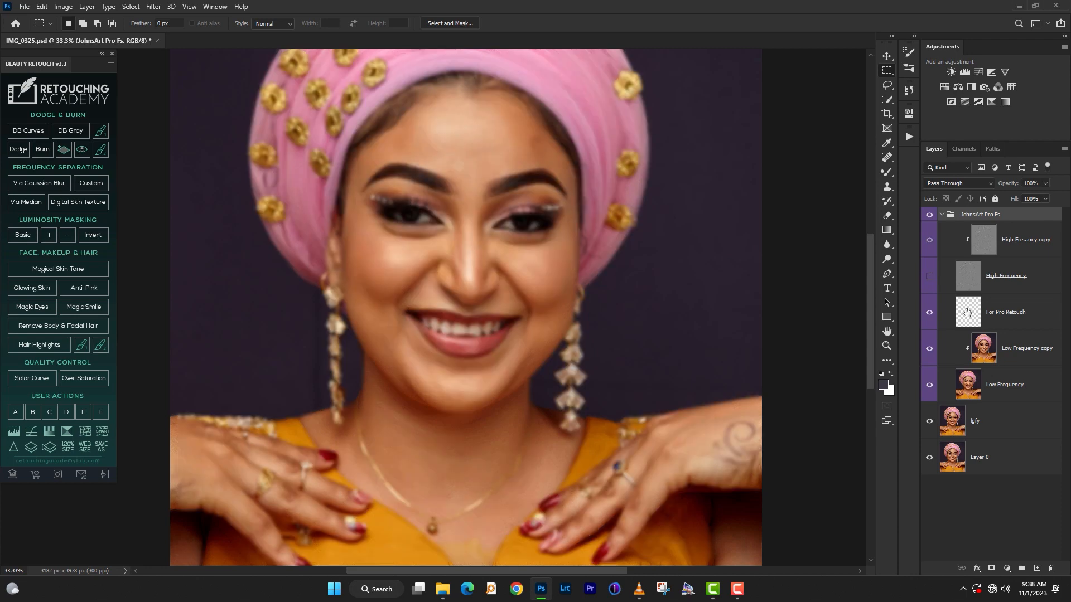
pyautogui.click(978, 315)
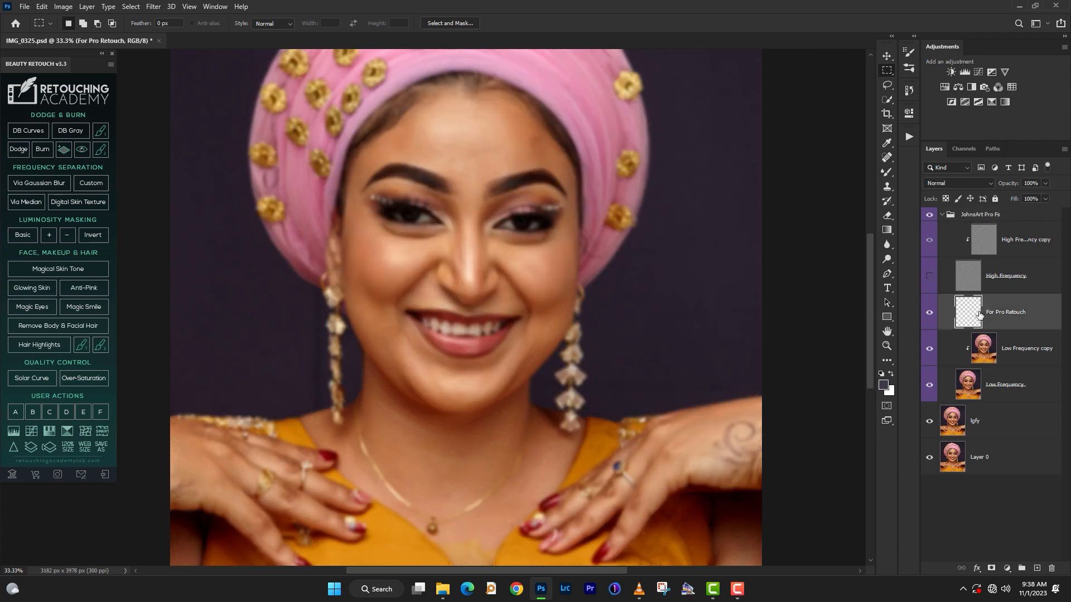
# Smooth the left and middle forehead on the For Pro Retouch layer with the Mixer Brush, sized between about 125 and 250 pixels
pyautogui.click(886, 177)
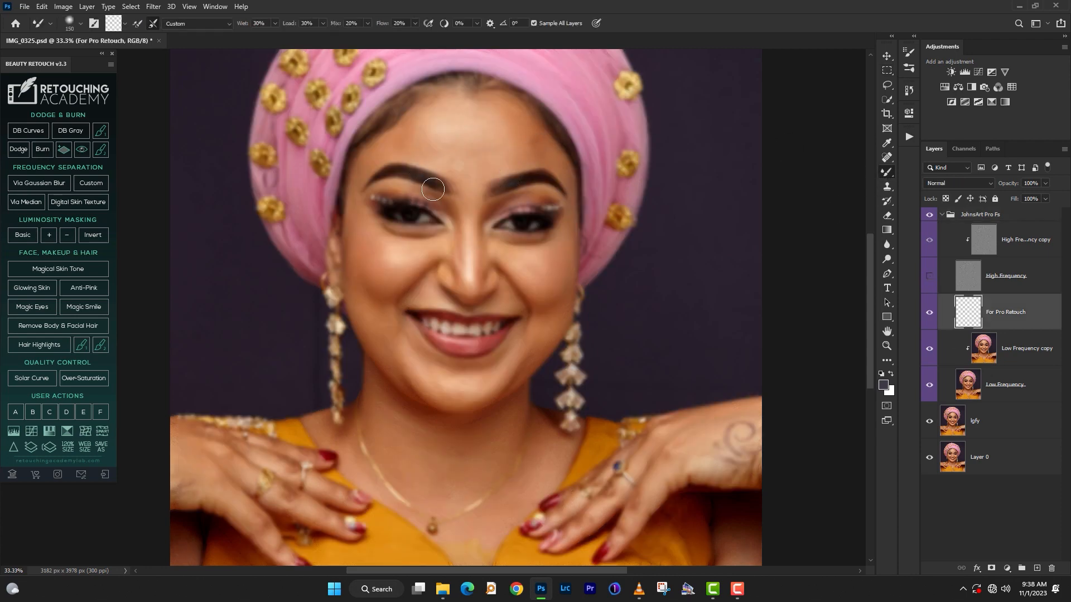
pyautogui.scroll(2, 397, 179)
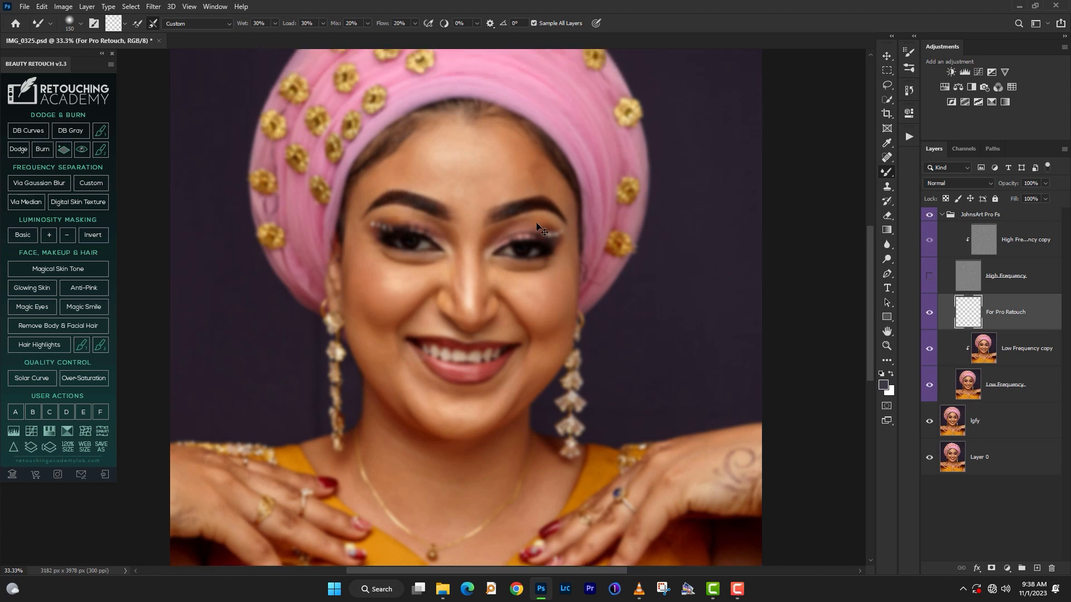
pyautogui.hotkey('ctrl', '+')
pyautogui.scroll(6, 336, 219)
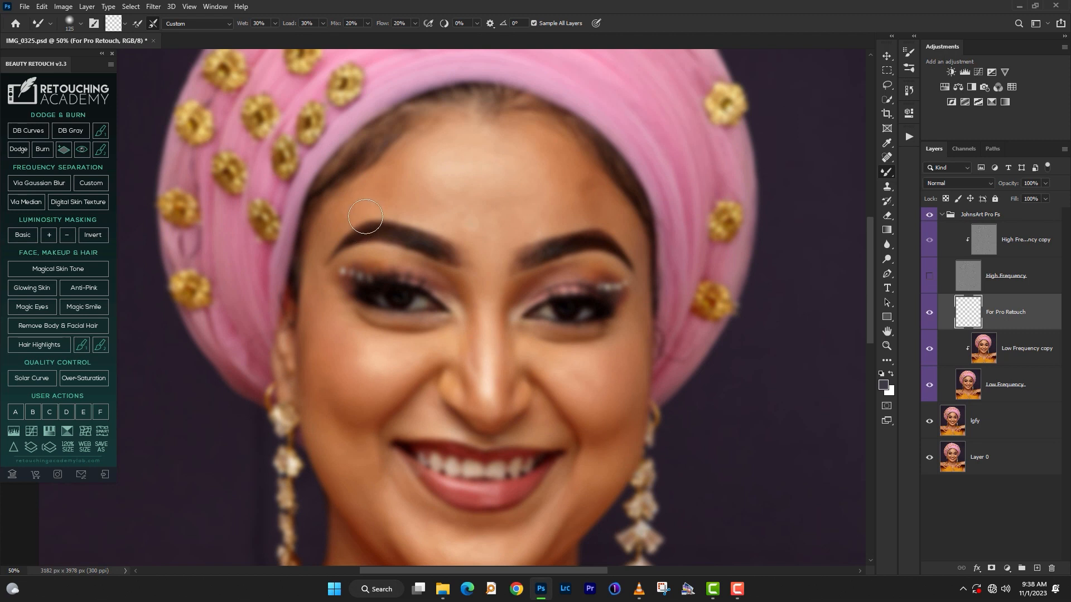
pyautogui.press('[')
pyautogui.press('[')
pyautogui.press('[')
pyautogui.press('[')
pyautogui.press(']')
pyautogui.press(']')
pyautogui.press('[')
pyautogui.press(']')
pyautogui.press(']')
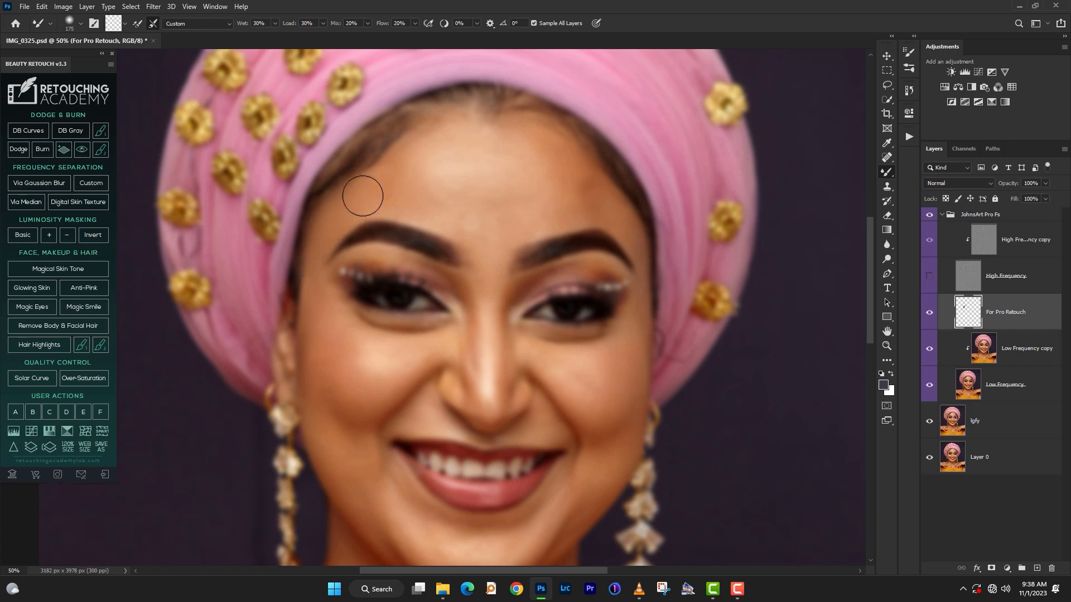
pyautogui.press(']')
pyautogui.press('[')
pyautogui.press('[')
pyautogui.press(']')
pyautogui.press(']')
pyautogui.press(']')
pyautogui.press(']')
pyautogui.press('[')
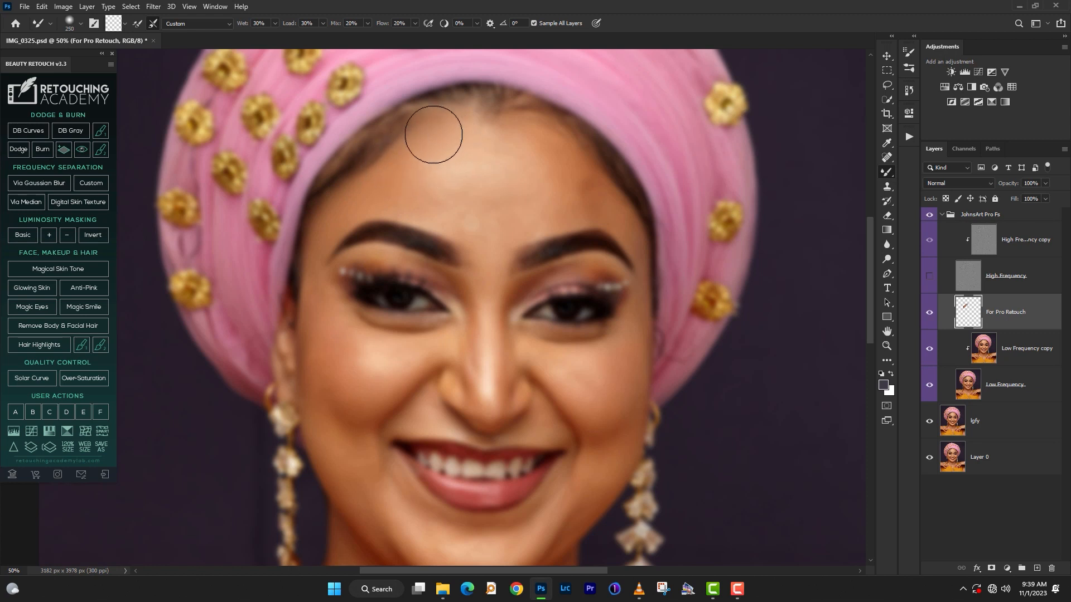
pyautogui.press(']')
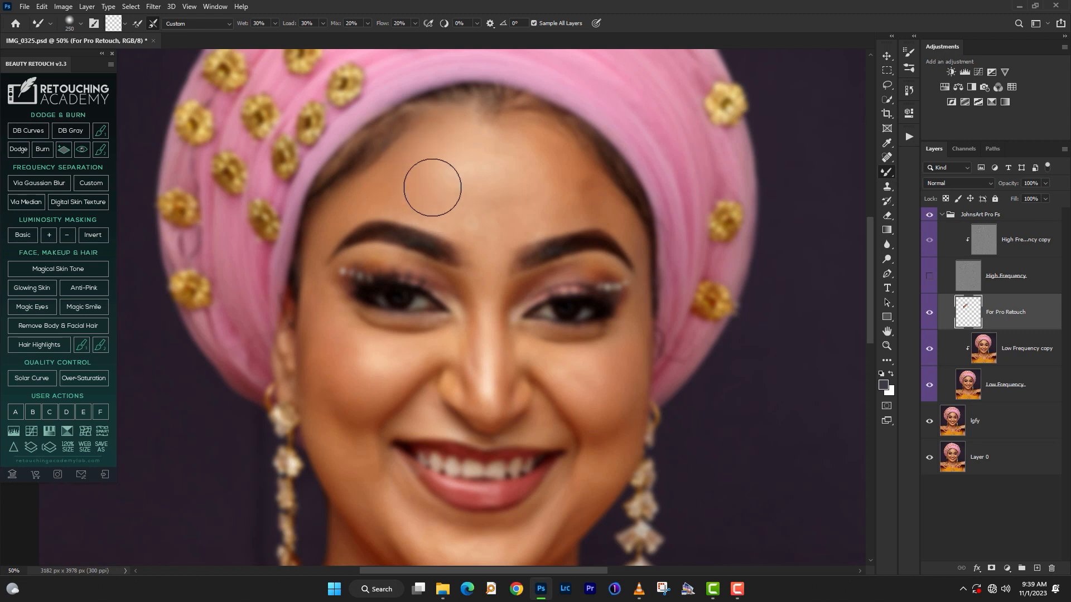
pyautogui.press('[')
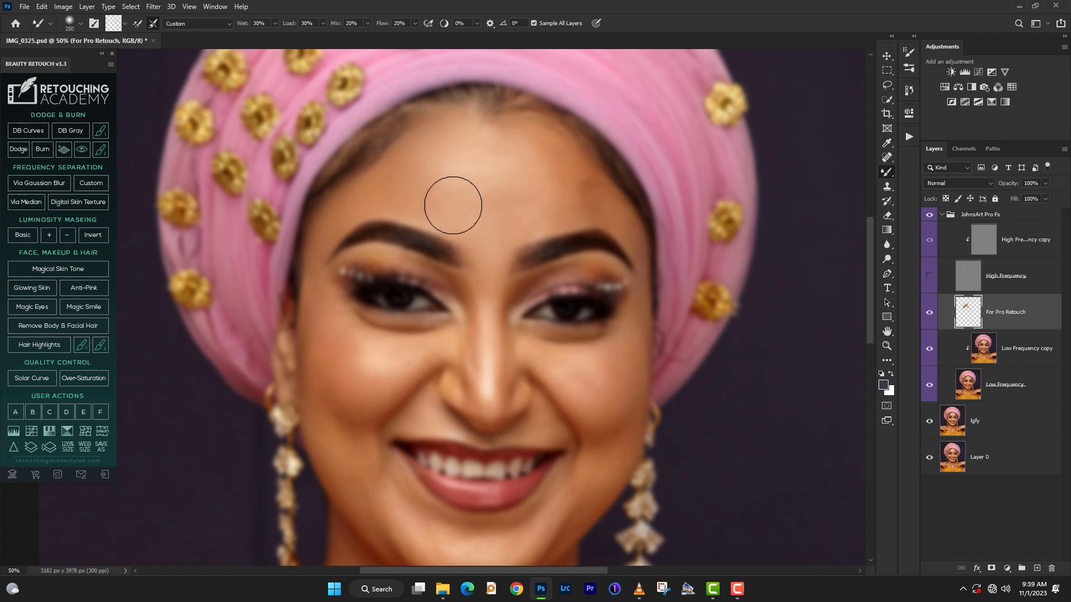
pyautogui.press('[')
pyautogui.press(']')
pyautogui.press(']')
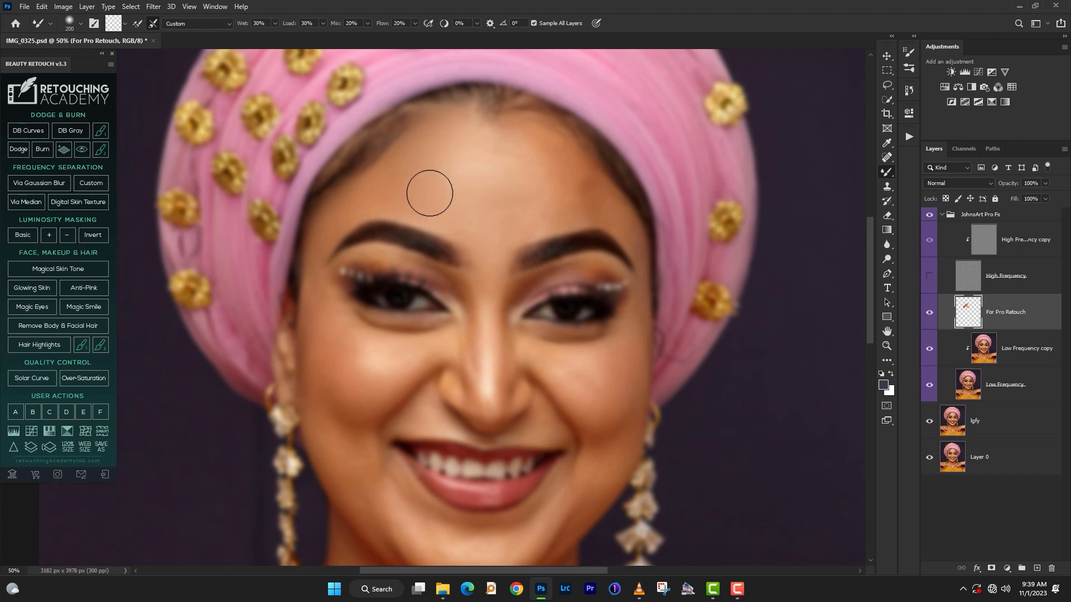
# Blend the right side of the forehead up to the hairline with the Mixer Brush, reducing its size from 300 to 100 pixels
pyautogui.press(']')
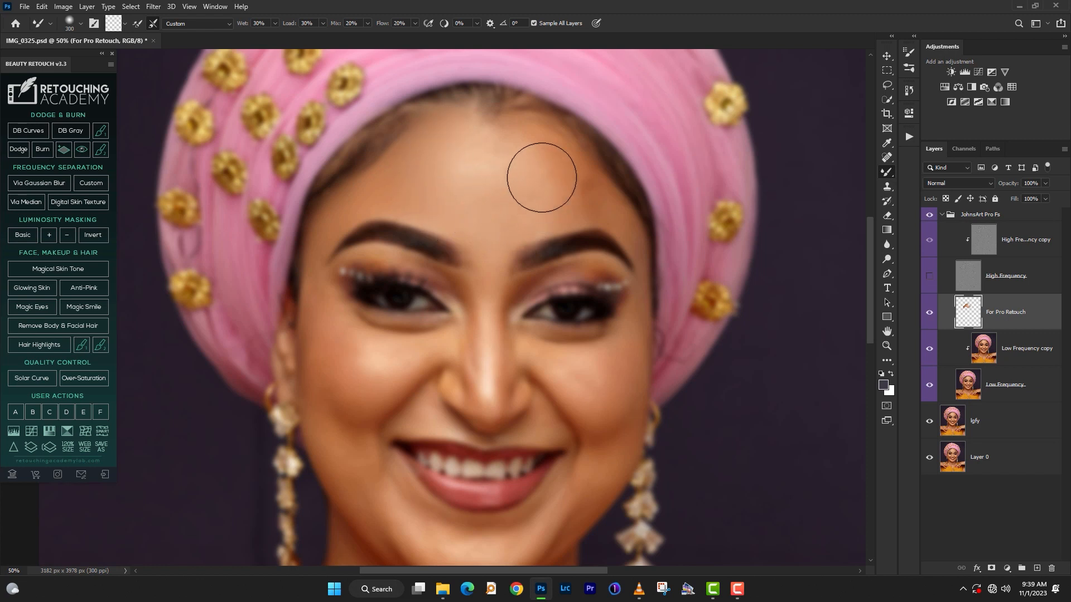
pyautogui.press('[')
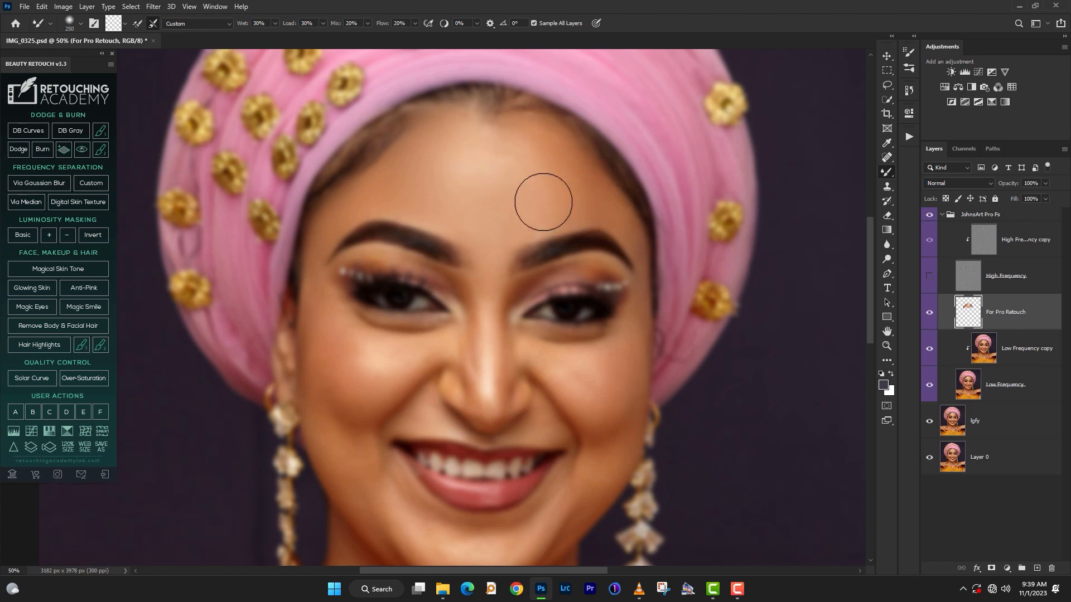
pyautogui.press('[')
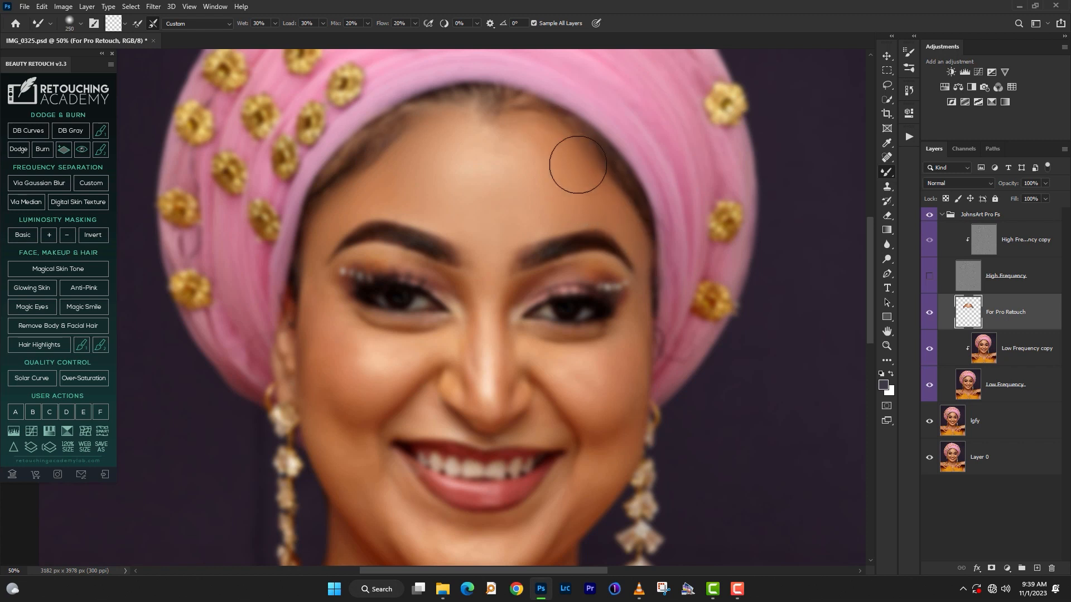
pyautogui.press(']')
pyautogui.press('[')
pyautogui.press('[')
pyautogui.press('[')
pyautogui.press('[')
pyautogui.press('[')
pyautogui.press(']')
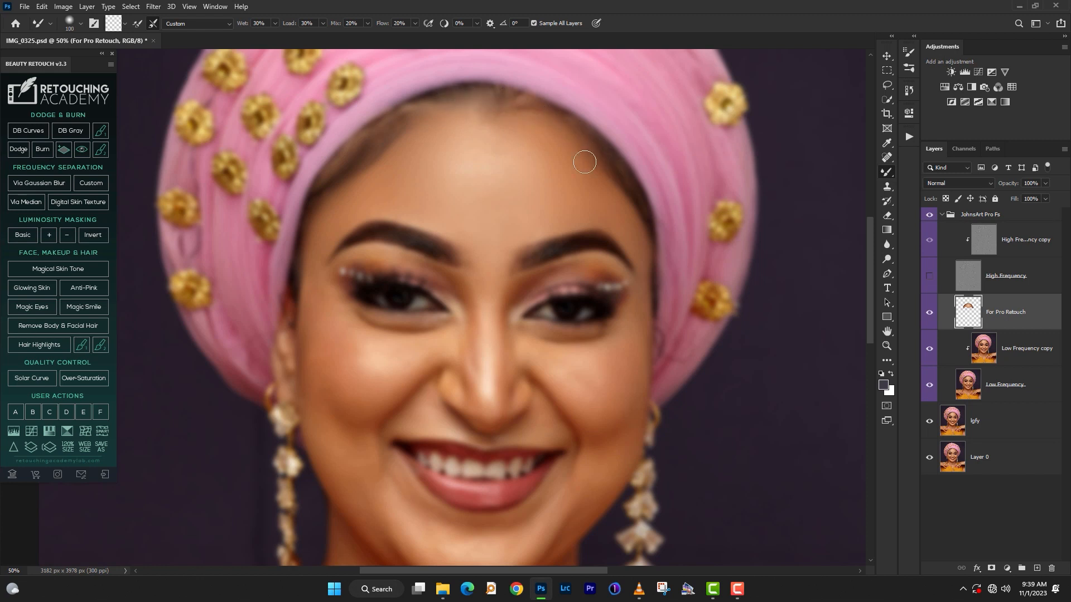
# Blend the upper middle of the forehead near the hairline with an enlarged Mixer Brush
pyautogui.press(']')
pyautogui.press(']')
pyautogui.press(']')
pyautogui.press(']')
pyautogui.press(']')
pyautogui.moveTo(483, 124)
pyautogui.mouseDown()
pyautogui.moveTo(507, 185)
pyautogui.moveTo(456, 191)
pyautogui.moveTo(438, 177)
pyautogui.moveTo(491, 194)
pyautogui.moveTo(448, 189)
pyautogui.moveTo(480, 136)
pyautogui.moveTo(437, 177)
pyautogui.moveTo(482, 198)
pyautogui.moveTo(467, 146)
pyautogui.moveTo(498, 157)
pyautogui.moveTo(463, 188)
pyautogui.moveTo(429, 159)
pyautogui.mouseUp()
# Smooth the skin under the left eye toward the nose with the Mixer Brush reduced to about 100 pixels
pyautogui.scroll(-2, 438, 168)
pyautogui.press('[')
pyautogui.press('[')
pyautogui.press('[')
pyautogui.press('[')
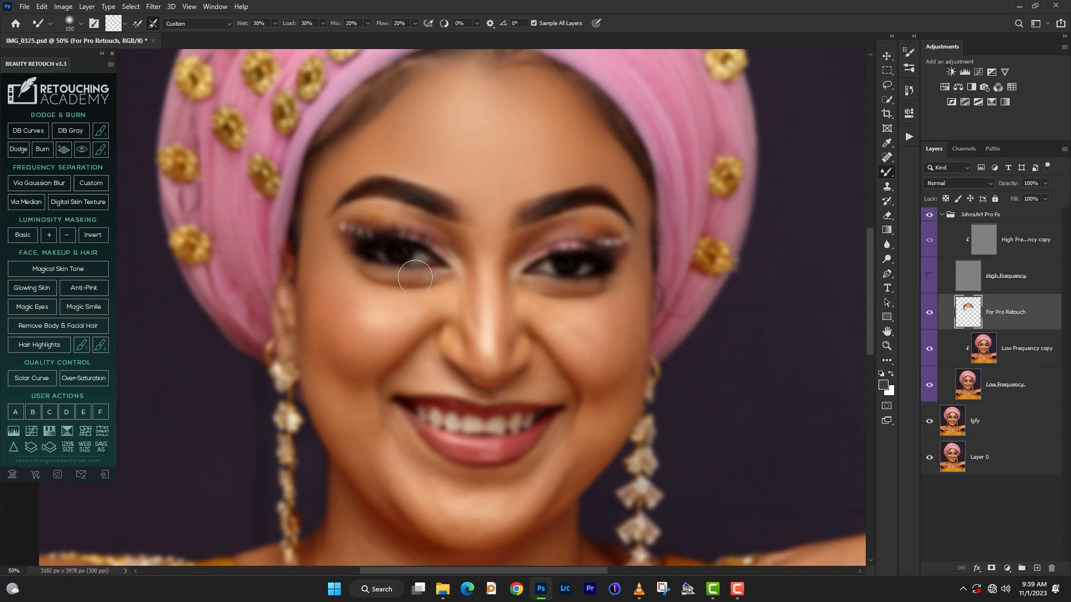
pyautogui.press('[')
pyautogui.press('[')
pyautogui.press('[')
pyautogui.press(']')
pyautogui.press(']')
pyautogui.press('[')
pyautogui.press('[')
pyautogui.press(']')
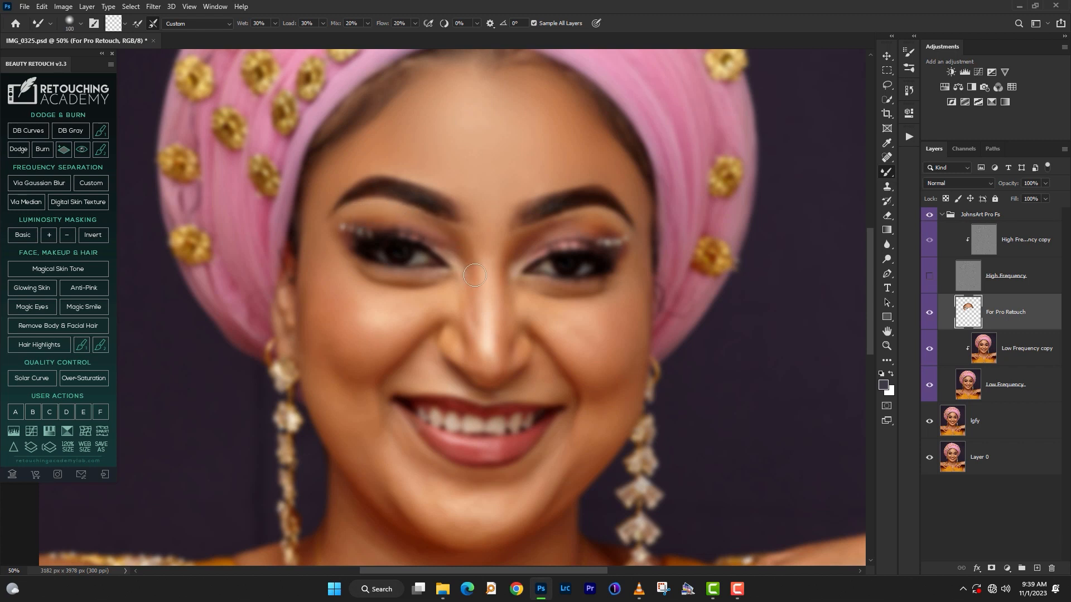
# Blend the skin between the eyes and on the nose bridge with the Mixer Brush at about 125 to 150 pixels
pyautogui.press(']')
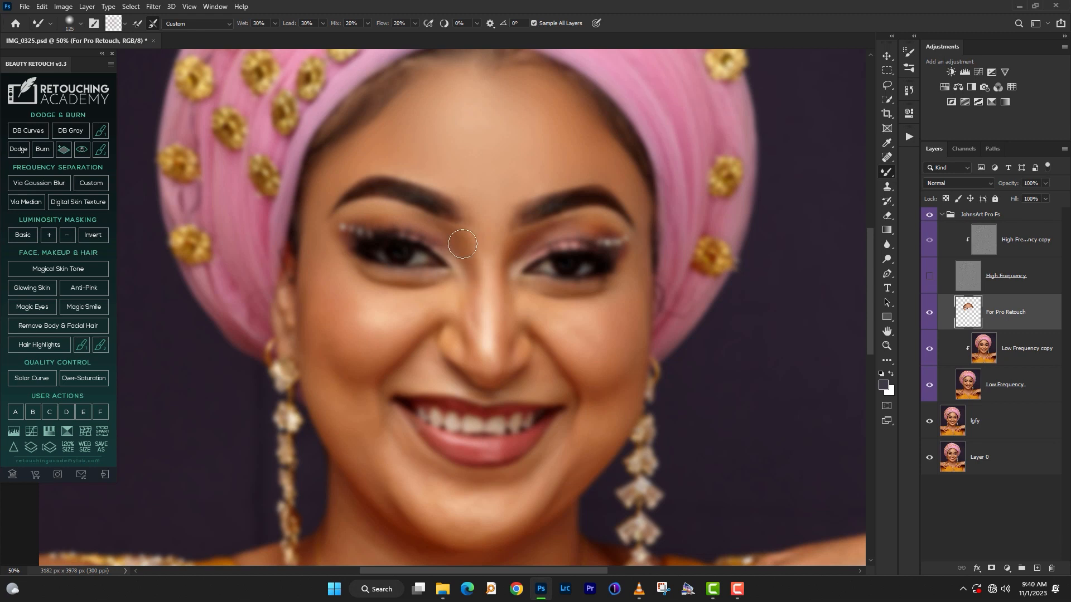
pyautogui.press('[')
pyautogui.press(']')
pyautogui.press(']')
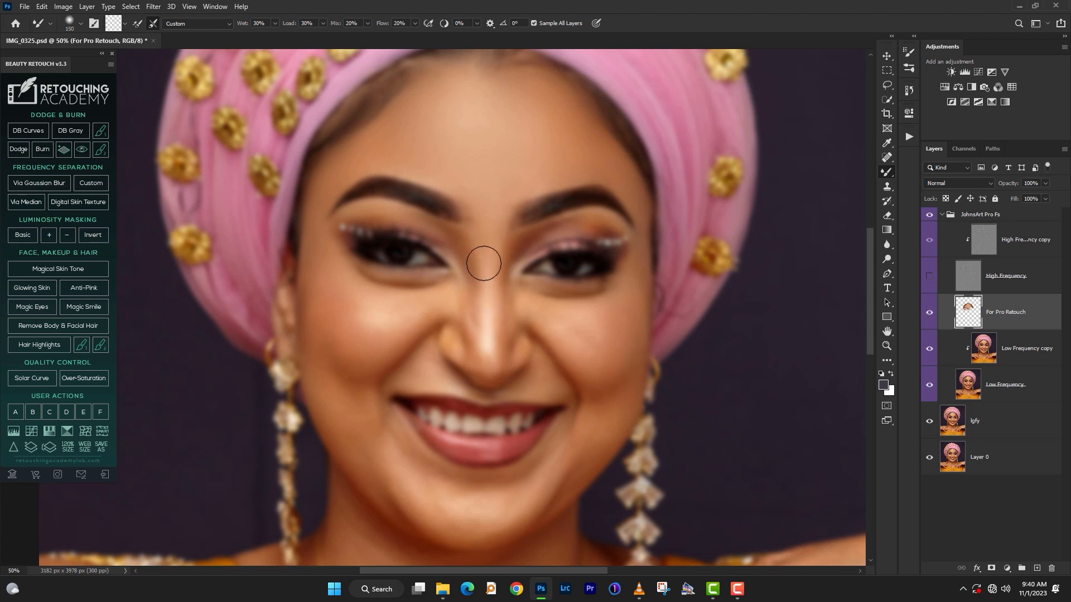
pyautogui.press('[')
# Show the High Frequency layer again and toggle the JohnsArt Pro Fs group off and on to compare the retouch
pyautogui.click(932, 279)
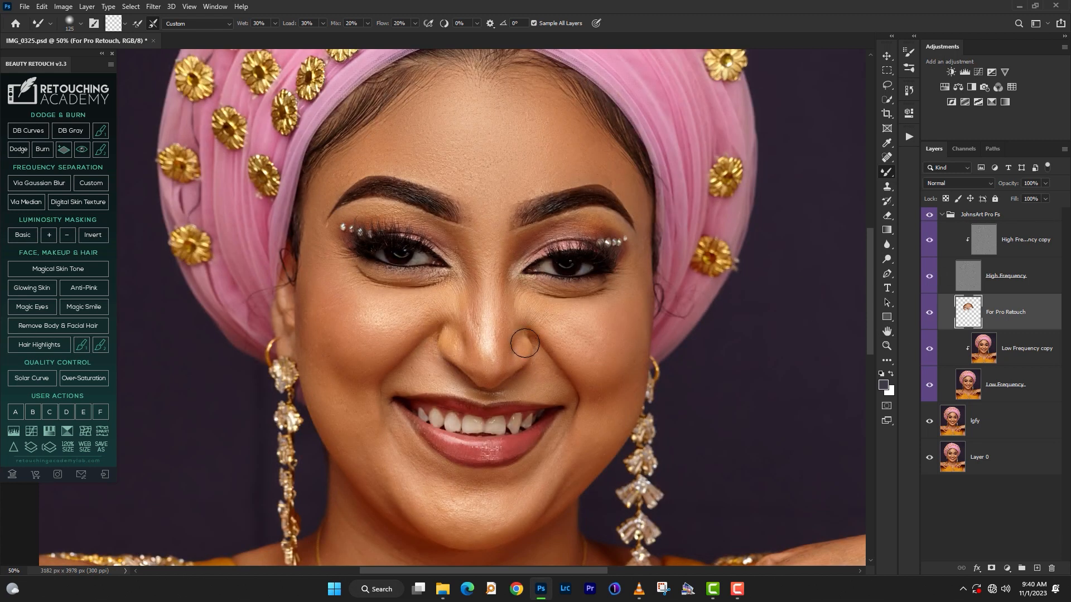
pyautogui.scroll(1, 506, 204)
pyautogui.hotkey('ctrl', '-')
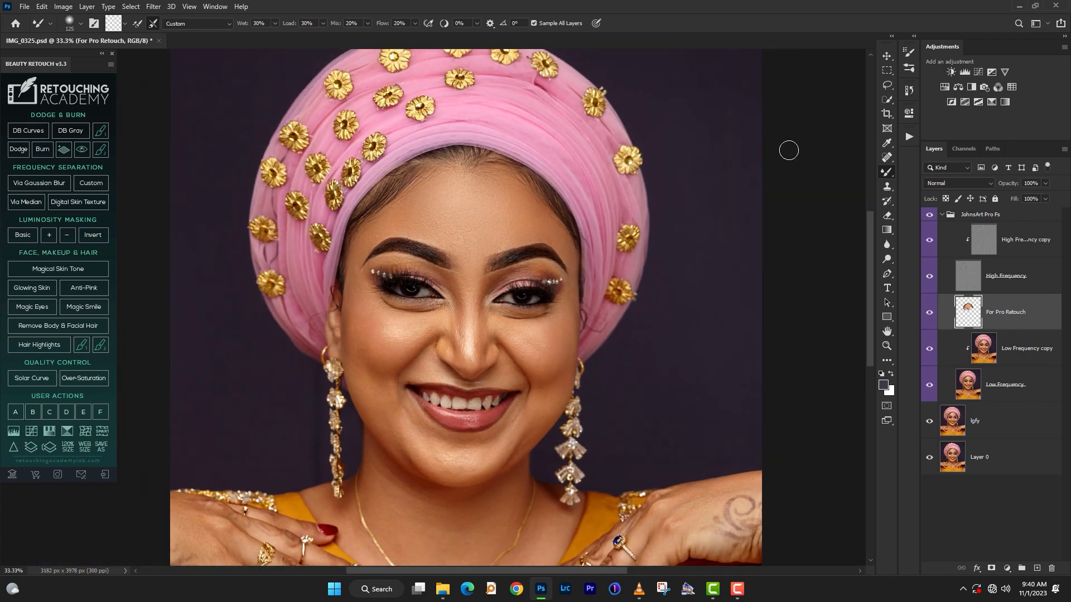
pyautogui.click(930, 217)
pyautogui.click(929, 217)
pyautogui.hotkey('ctrl', '+')
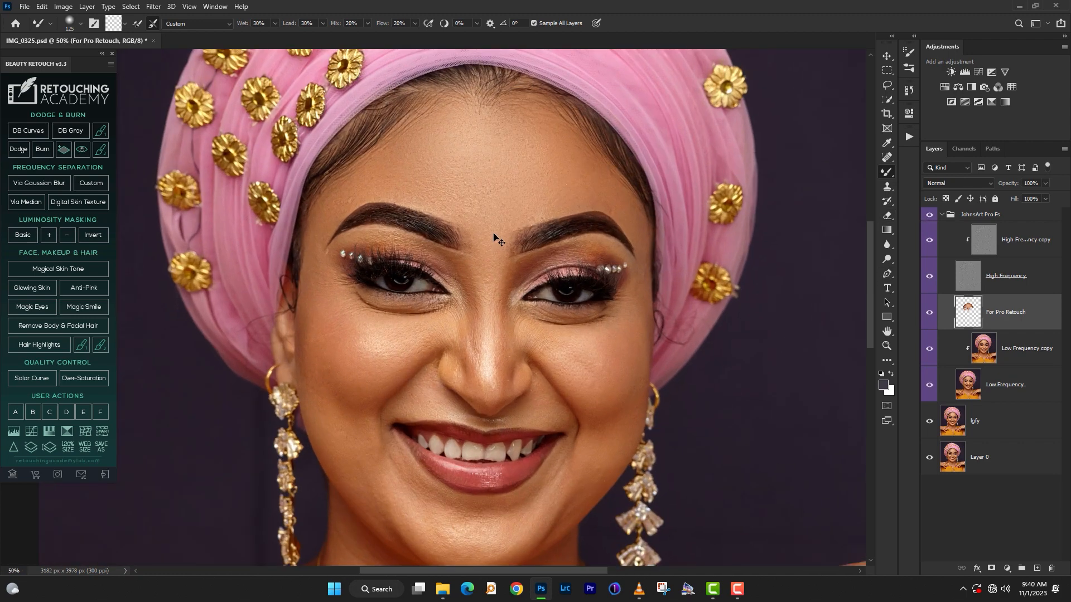
# Hide the High Frequency layer and smooth the skin around the eyelids and nose with the Mixer Brush at about 90 to 100 pixels
pyautogui.scroll(-1, 490, 231)
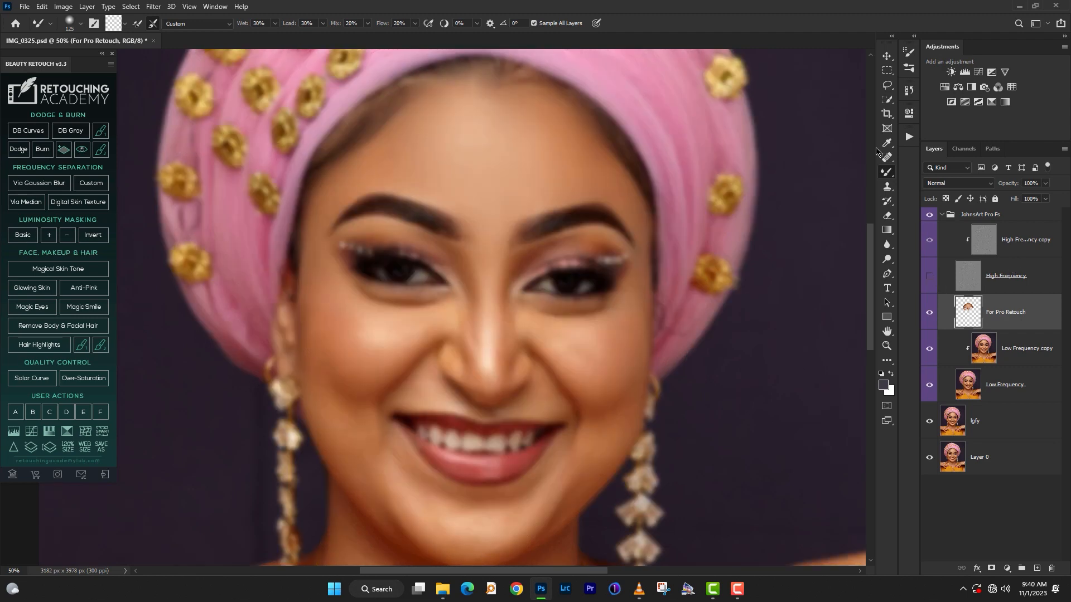
pyautogui.scroll(-2, 365, 261)
pyautogui.press('[')
pyautogui.press('[')
pyautogui.press('[')
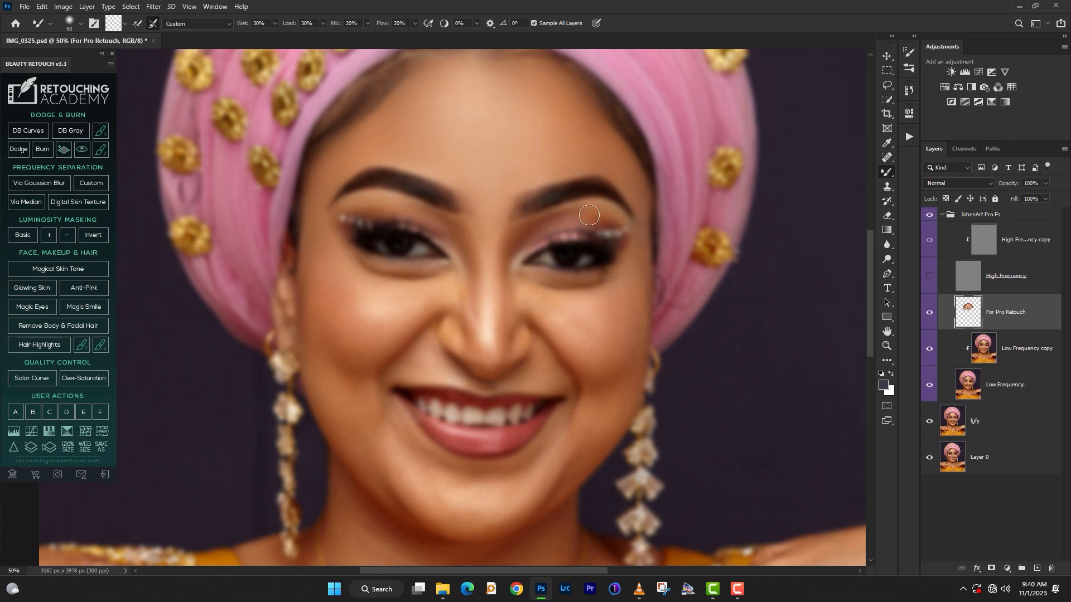
pyautogui.press(']')
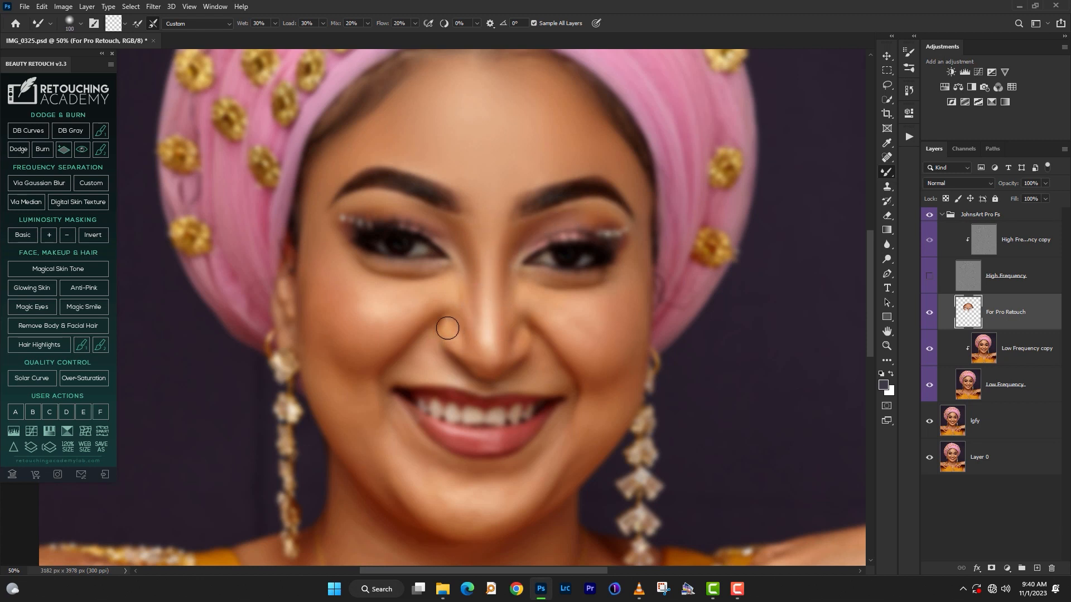
# Blend the cheek on the image's right side up toward the eye with an enlarged Mixer Brush
pyautogui.press(']')
pyautogui.press(']')
pyautogui.press(']')
pyautogui.press(']')
pyautogui.moveTo(588, 307)
pyautogui.mouseDown()
pyautogui.moveTo(616, 304)
pyautogui.moveTo(523, 238)
pyautogui.moveTo(544, 255)
pyautogui.moveTo(613, 253)
pyautogui.mouseUp()
# Smooth the image-left inner cheek beside the nose and the lower chin with the Mixer Brush at about 125 to 175 pixels
pyautogui.press('[')
pyautogui.press('[')
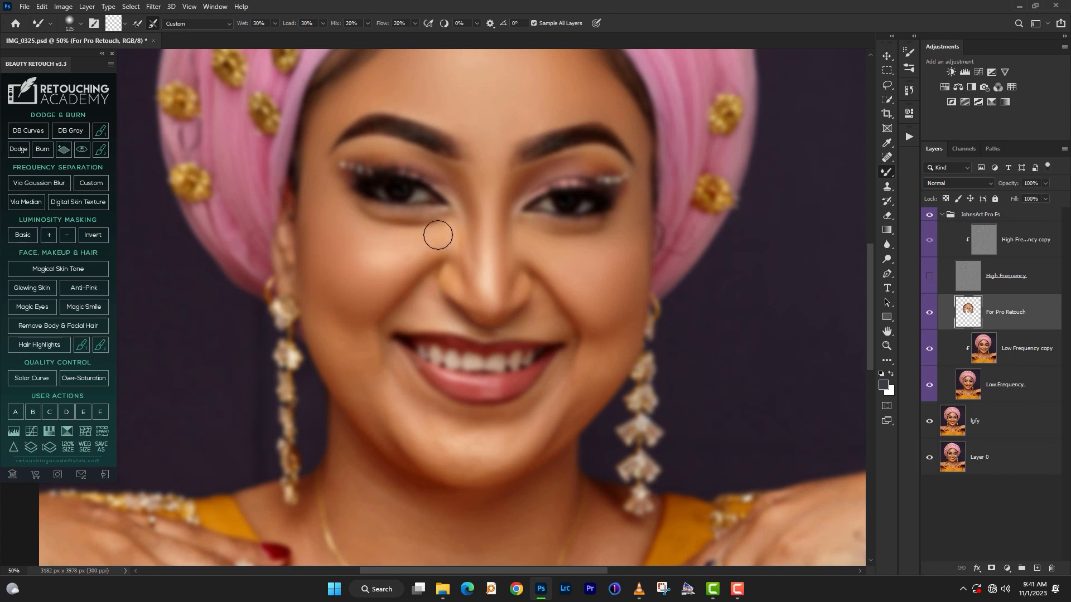
pyautogui.press(']')
pyautogui.press(']')
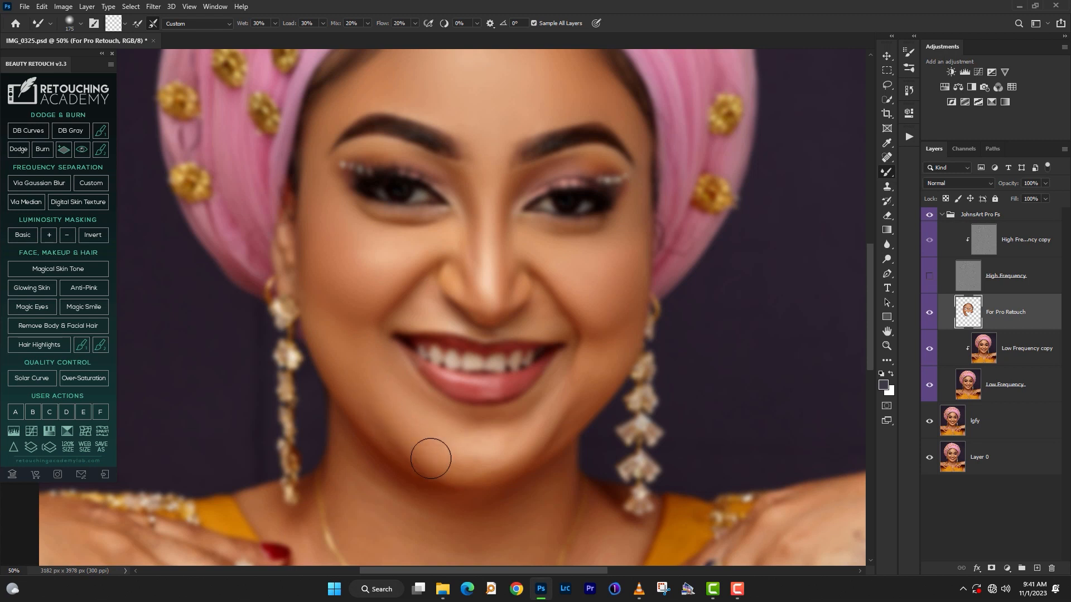
# Blend the skin below the image-right mouth corner at about 90 pixels and the adjoining chin and jaw at about 175 pixels
pyautogui.press('[')
pyautogui.press('[')
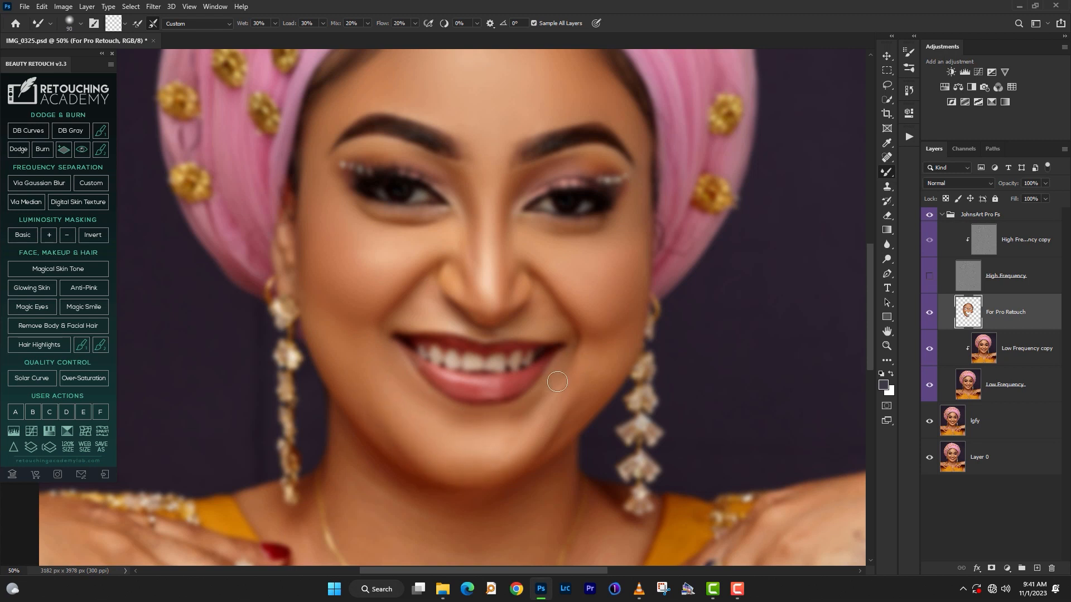
pyautogui.press(']')
pyautogui.press(']')
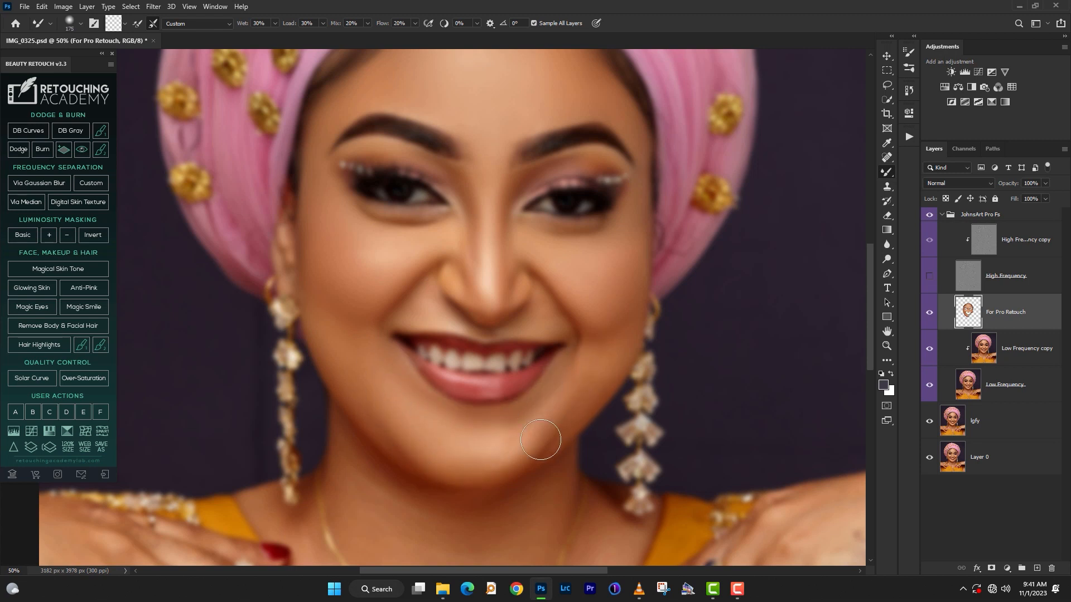
# Smooth the smile line above the image-right mouth corner at about 100 to 125 pixels and show the High Frequency layer again
pyautogui.press('[')
pyautogui.press('[')
pyautogui.press('[')
pyautogui.press('[')
pyautogui.press('[')
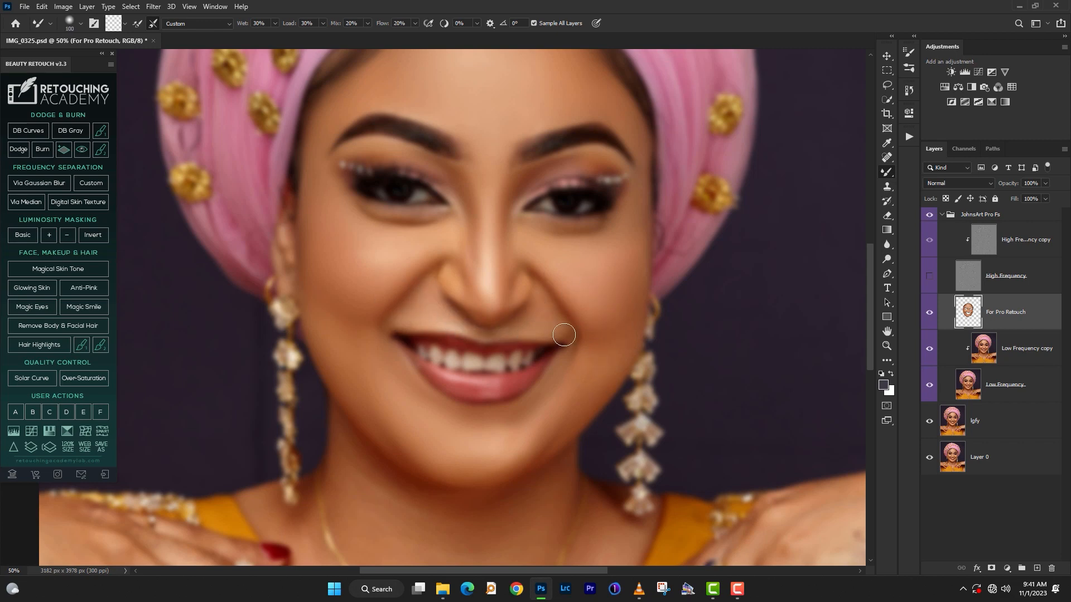
pyautogui.press(']')
pyautogui.press(']')
pyautogui.click(928, 277)
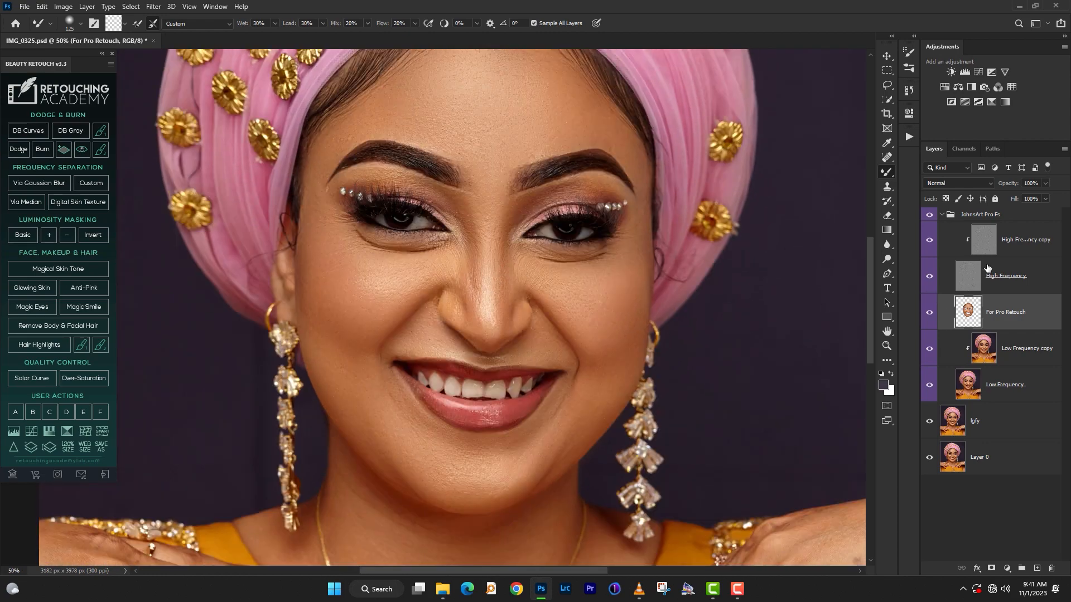
# Clean the skin texture above the image-left eyebrow with the Clone Stamp on the High Frequency copy layer
pyautogui.click(998, 246)
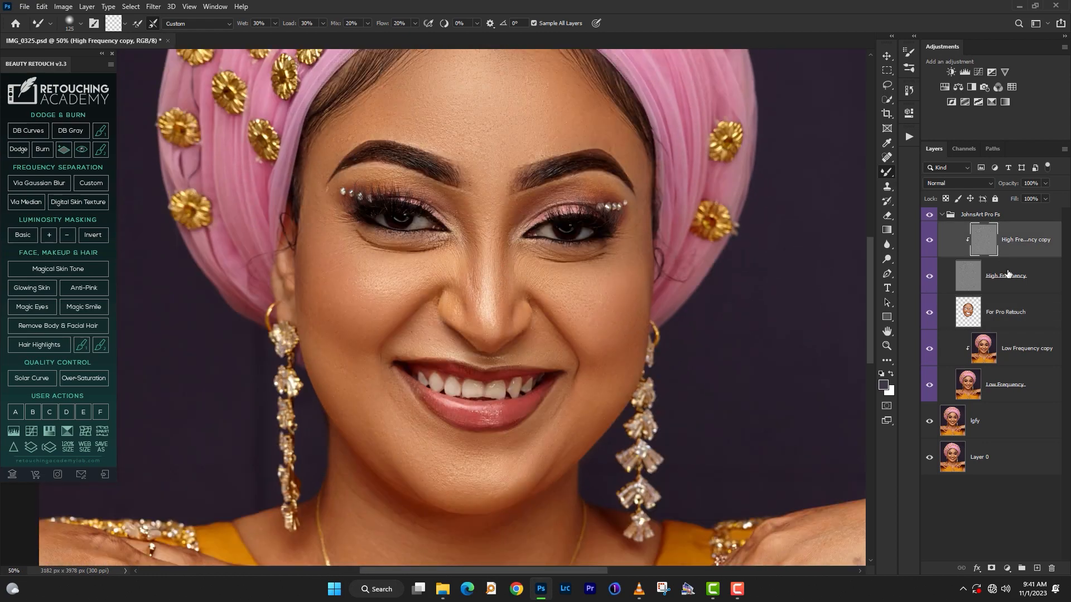
pyautogui.click(887, 187)
pyautogui.scroll(1, 498, 136)
pyautogui.scroll(1, 498, 136)
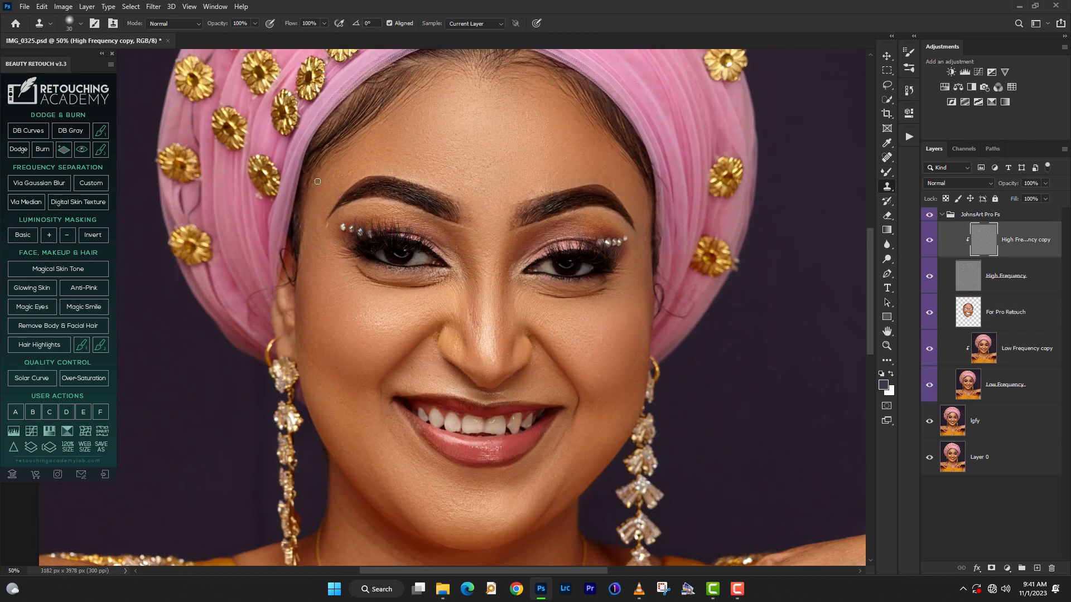
pyautogui.moveTo(349, 171)
pyautogui.mouseDown()
pyautogui.moveTo(335, 190)
pyautogui.moveTo(356, 178)
pyautogui.mouseUp()
pyautogui.keyDown('alt'); pyautogui.click(347, 156); pyautogui.keyUp('alt')
pyautogui.keyDown('alt'); pyautogui.click(353, 160); pyautogui.keyUp('alt')
# Clone clean skin texture over the middle of the forehead and above the image-right eyebrow
pyautogui.moveTo(468, 217); pyautogui.dragTo(473, 224)
pyautogui.keyDown('alt'); pyautogui.click(547, 152); pyautogui.keyUp('alt')
pyautogui.moveTo(541, 188); pyautogui.dragTo(542, 192)
pyautogui.keyDown('alt'); pyautogui.click(567, 134); pyautogui.keyUp('alt')
# Clone smooth texture down the nose from between the eyes to the tip with a 40-pixel Clone Stamp
pyautogui.scroll(-3, 509, 136)
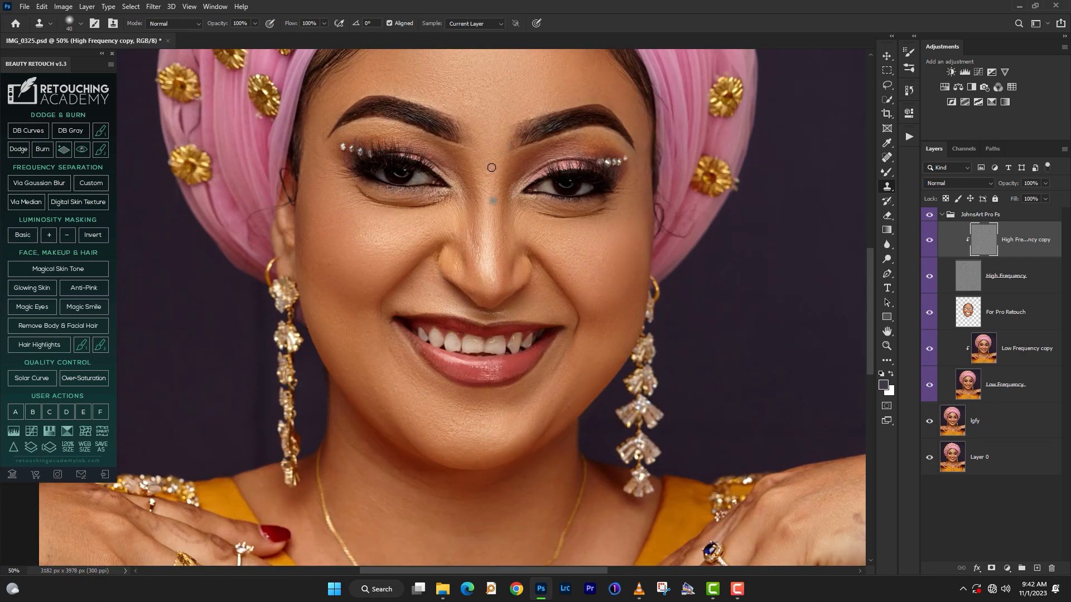
pyautogui.keyDown('alt'); pyautogui.click(464, 158); pyautogui.keyUp('alt')
pyautogui.keyDown('alt'); pyautogui.click(485, 162); pyautogui.keyUp('alt')
pyautogui.moveTo(481, 184)
pyautogui.mouseDown()
pyautogui.moveTo(508, 196)
pyautogui.moveTo(492, 208)
pyautogui.moveTo(475, 206)
pyautogui.moveTo(473, 194)
pyautogui.moveTo(487, 281)
pyautogui.mouseUp()
pyautogui.keyDown('alt'); pyautogui.click(495, 173); pyautogui.keyUp('alt')
pyautogui.keyDown('alt'); pyautogui.click(486, 212); pyautogui.keyUp('alt')
pyautogui.keyDown('alt'); pyautogui.click(484, 231); pyautogui.keyUp('alt')
pyautogui.keyDown('alt'); pyautogui.click(474, 250); pyautogui.keyUp('alt')
pyautogui.keyDown('alt'); pyautogui.click(492, 282); pyautogui.keyUp('alt')
pyautogui.moveTo(484, 265); pyautogui.dragTo(482, 278)
# Clean the skin texture on the image-left cheek and the chin by cloning from nearby clear skin
pyautogui.keyDown('alt'); pyautogui.click(333, 179); pyautogui.keyUp('alt')
pyautogui.moveTo(342, 204); pyautogui.dragTo(332, 205)
pyautogui.keyDown('alt'); pyautogui.click(336, 304); pyautogui.keyUp('alt')
pyautogui.keyDown('alt'); pyautogui.click(326, 291); pyautogui.keyUp('alt')
pyautogui.moveTo(459, 419); pyautogui.dragTo(468, 427)
# Clone clean texture over the image-right jaw and outer cheek, and sample clear skin above the upper lip
pyautogui.keyDown('alt'); pyautogui.click(600, 353); pyautogui.keyUp('alt')
pyautogui.keyDown('alt'); pyautogui.click(624, 330); pyautogui.keyUp('alt')
pyautogui.moveTo(609, 371); pyautogui.dragTo(614, 360)
pyautogui.moveTo(639, 276); pyautogui.dragTo(637, 298)
pyautogui.keyDown('alt'); pyautogui.click(619, 257); pyautogui.keyUp('alt')
pyautogui.keyDown('alt'); pyautogui.click(430, 297); pyautogui.keyUp('alt')
pyautogui.scroll(-2, 449, 348)
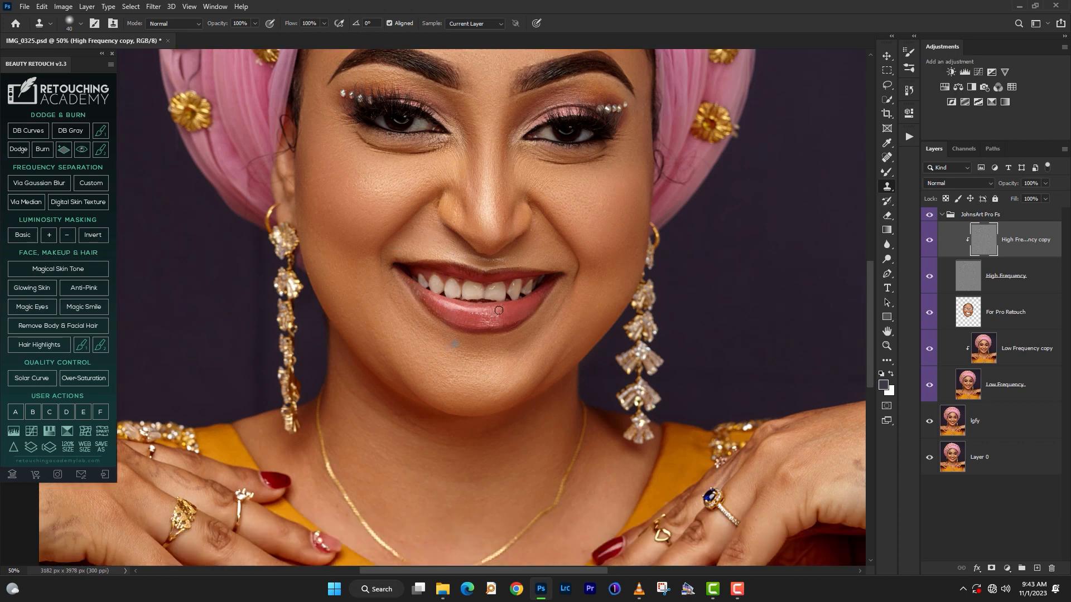
pyautogui.scroll(3, 502, 302)
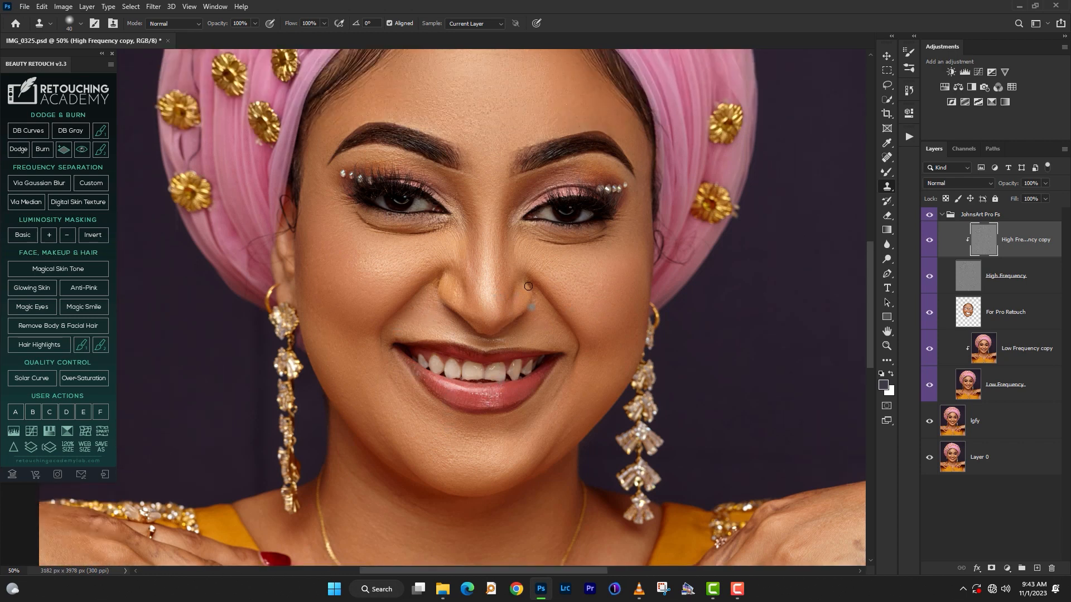
# Compare the portrait before and after by toggling the JohnsArt Pro Fs group off and on, and review it down to 25% zoom
pyautogui.hotkey('ctrl', '-')
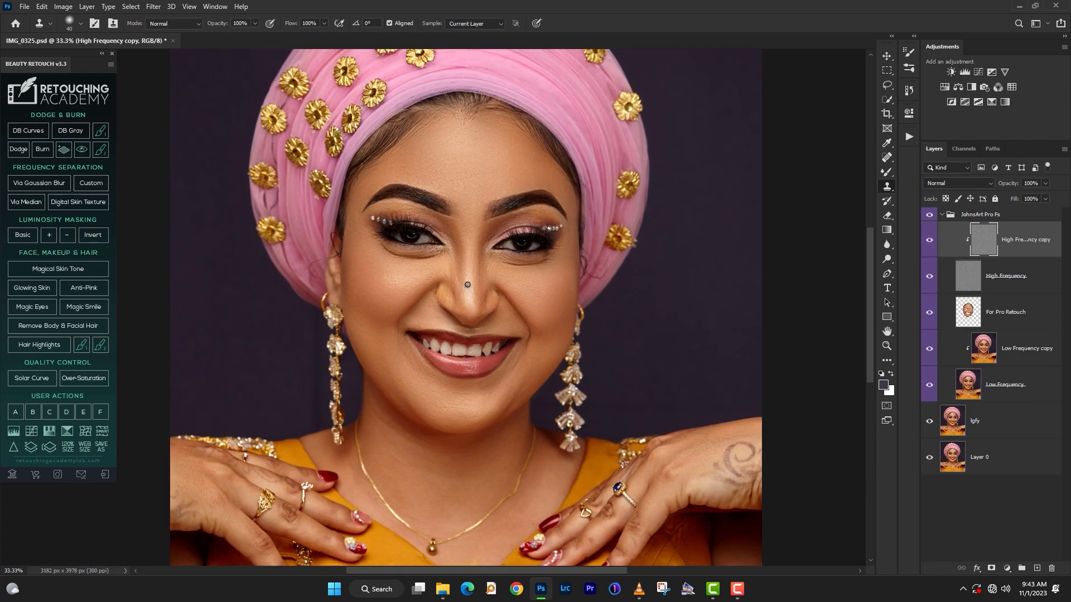
pyautogui.scroll(-2, 467, 284)
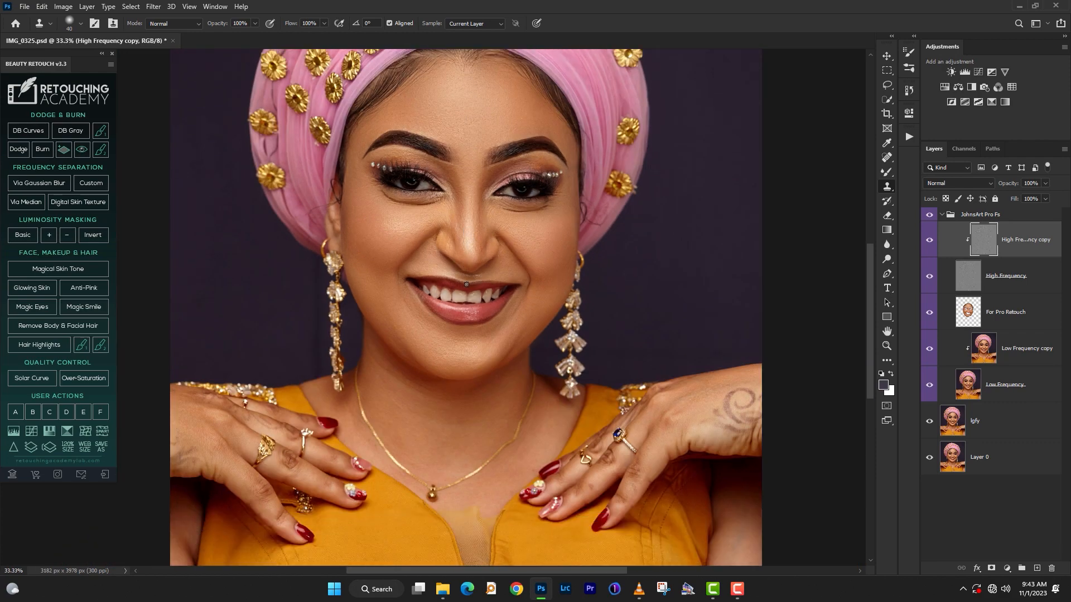
pyautogui.scroll(3, 466, 285)
pyautogui.click(533, 313)
pyautogui.hotkey('ctrl', '-')
pyautogui.hotkey('ctrl', '+')
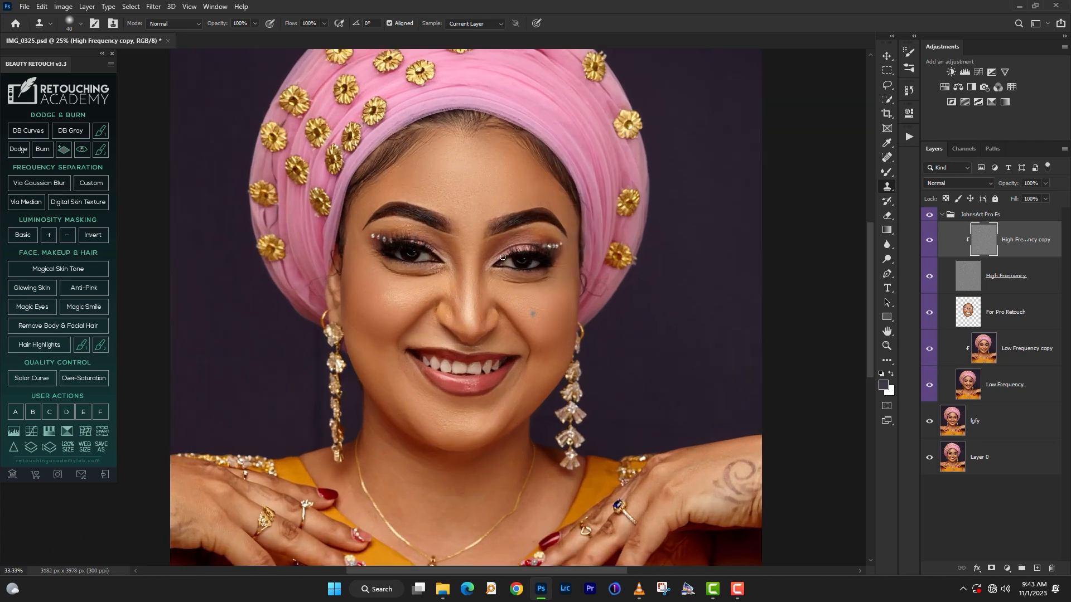
pyautogui.scroll(-2, 692, 270)
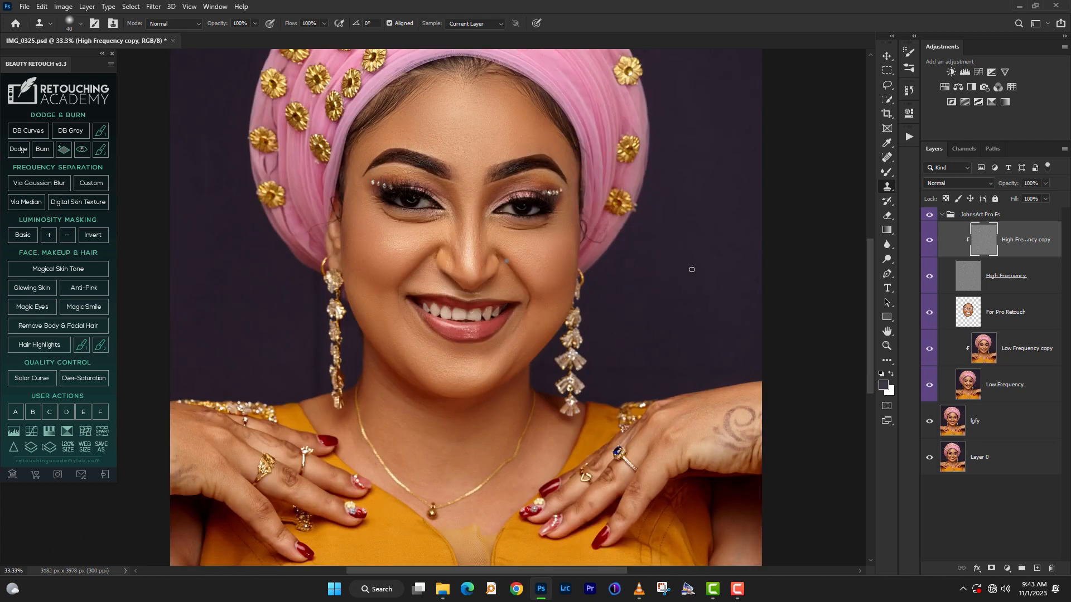
pyautogui.click(930, 216)
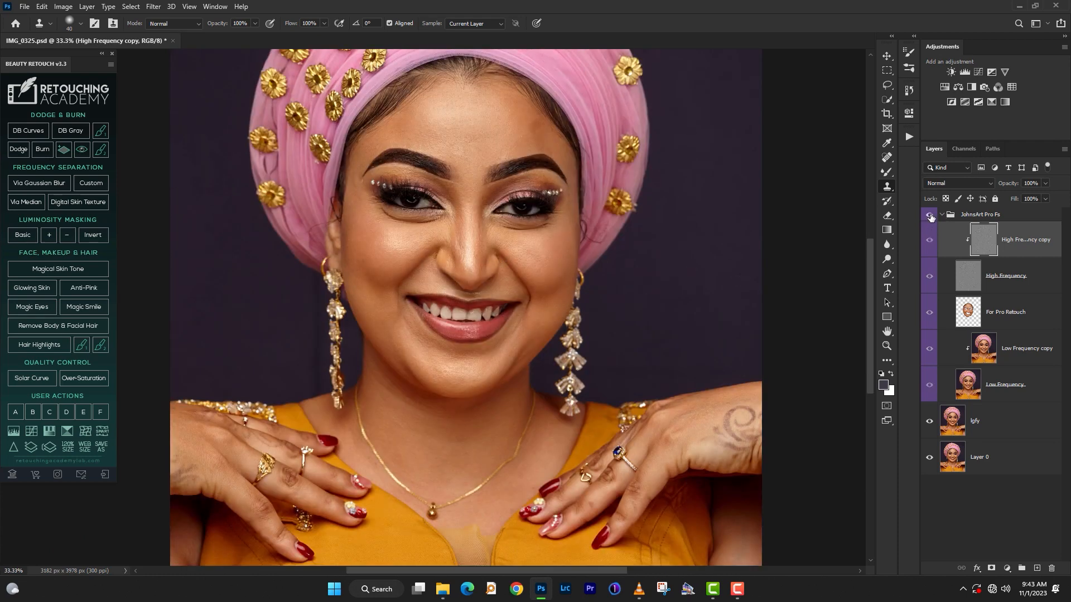
pyautogui.click(929, 216)
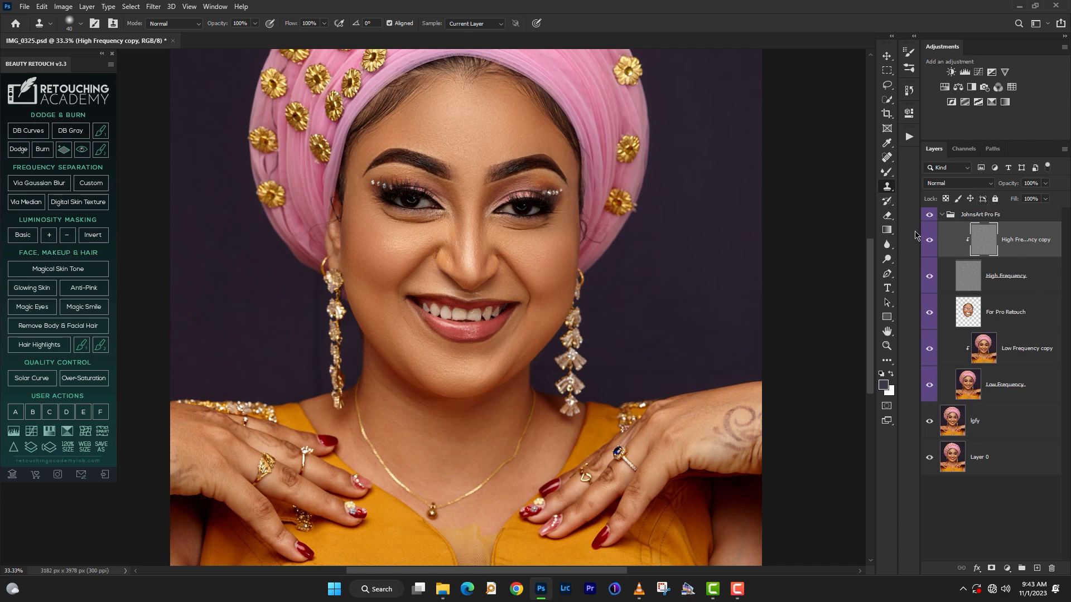
pyautogui.scroll(3, 531, 228)
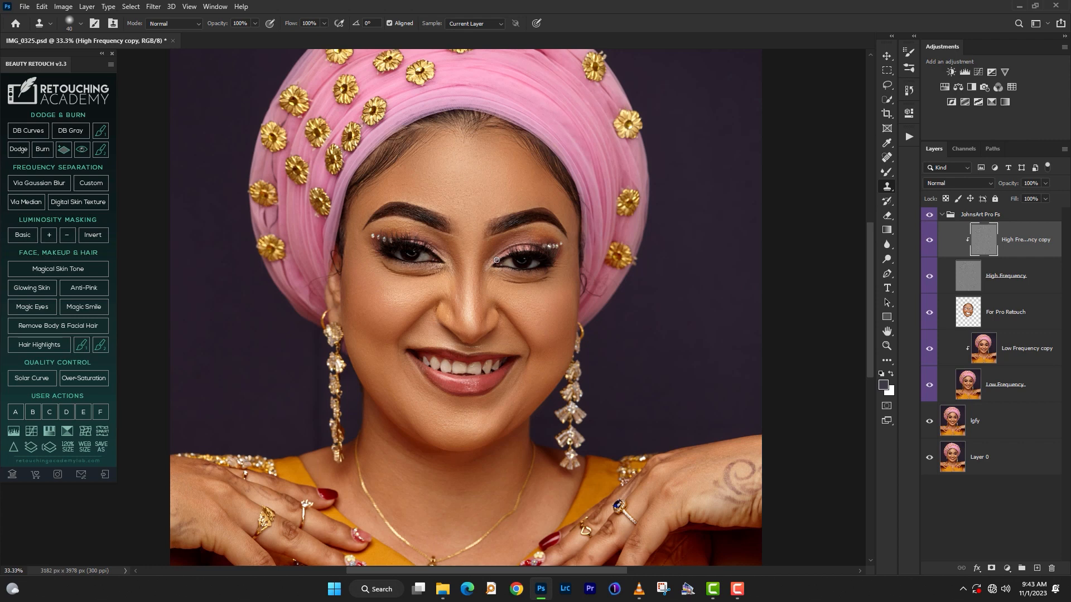
pyautogui.hotkey('ctrl', '+')
pyautogui.hotkey('ctrl', '-')
pyautogui.hotkey('ctrl', '-')
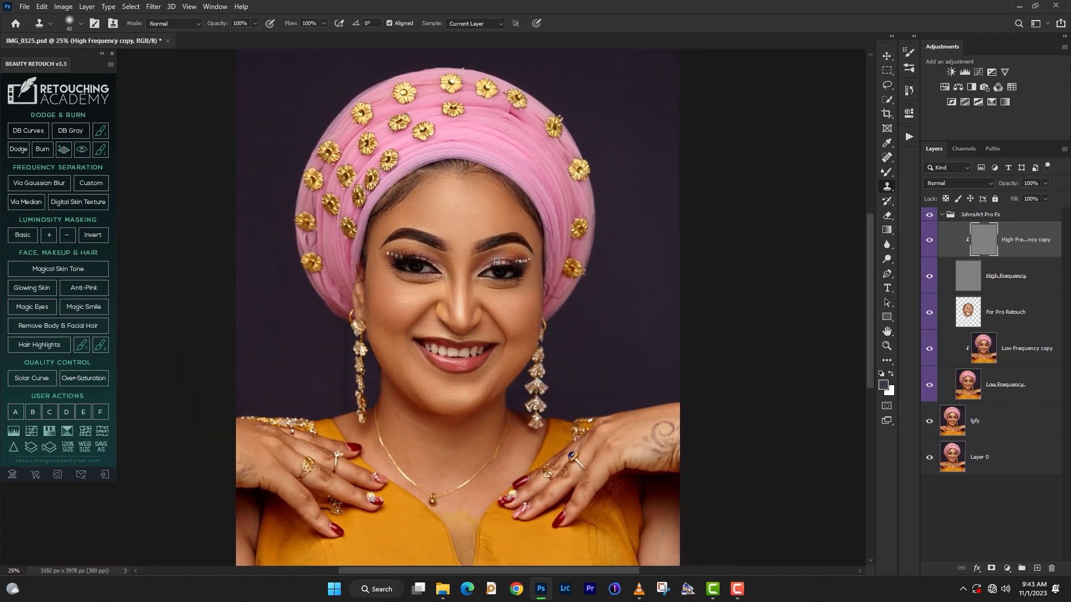